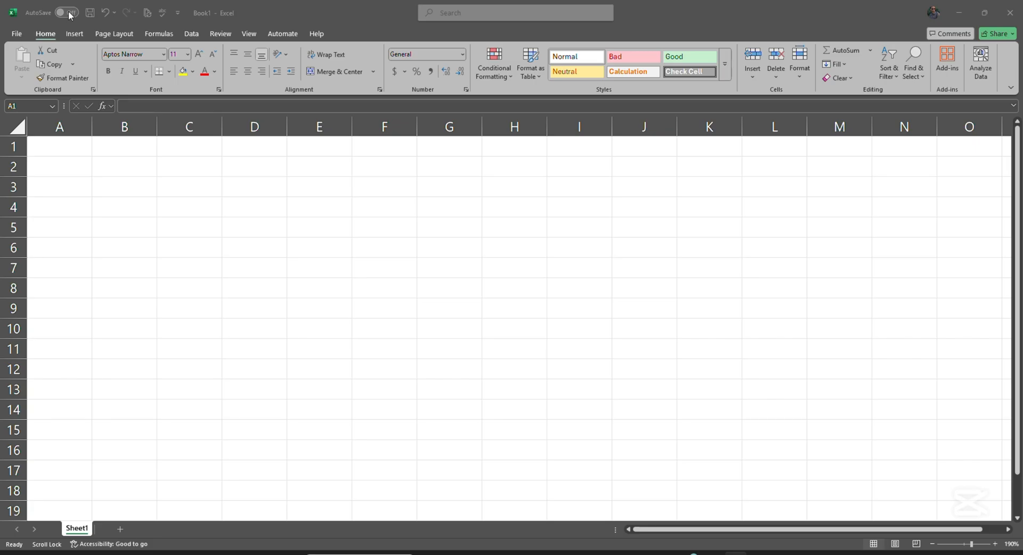
Turn on AutoSave to personal OneDrive and name the workbook 'class 01'
left_click(69, 13)
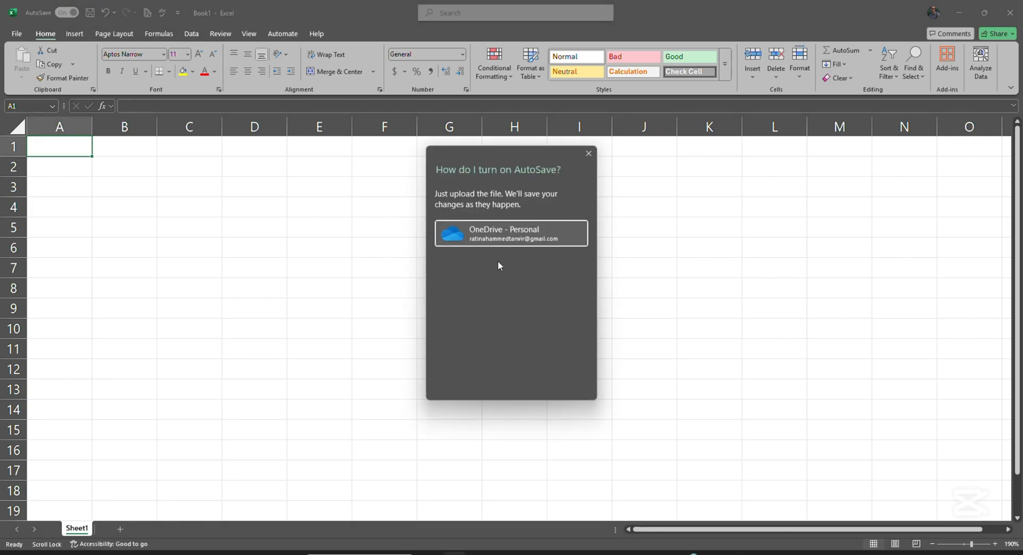
left_click(547, 240)
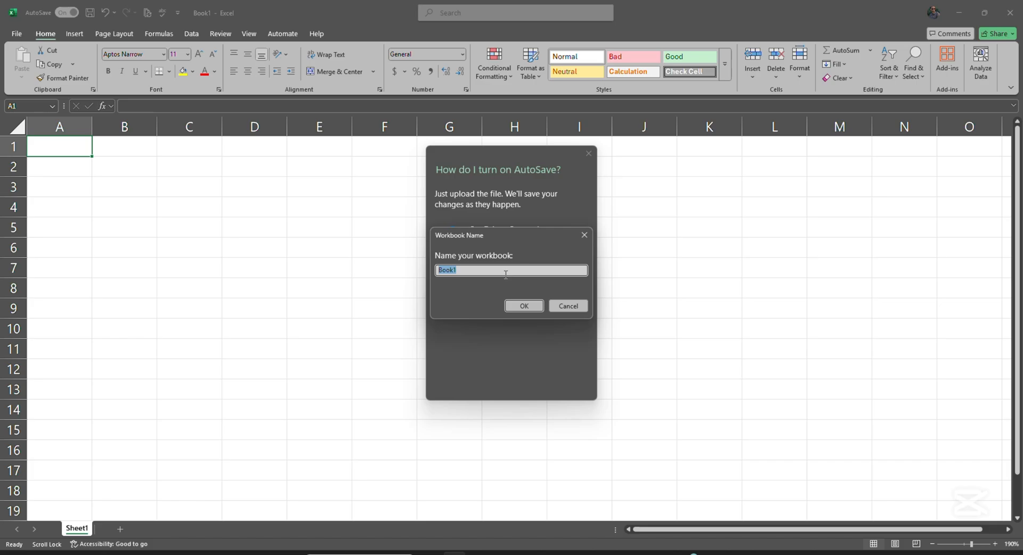
key("BackSpace")
type("class 01")
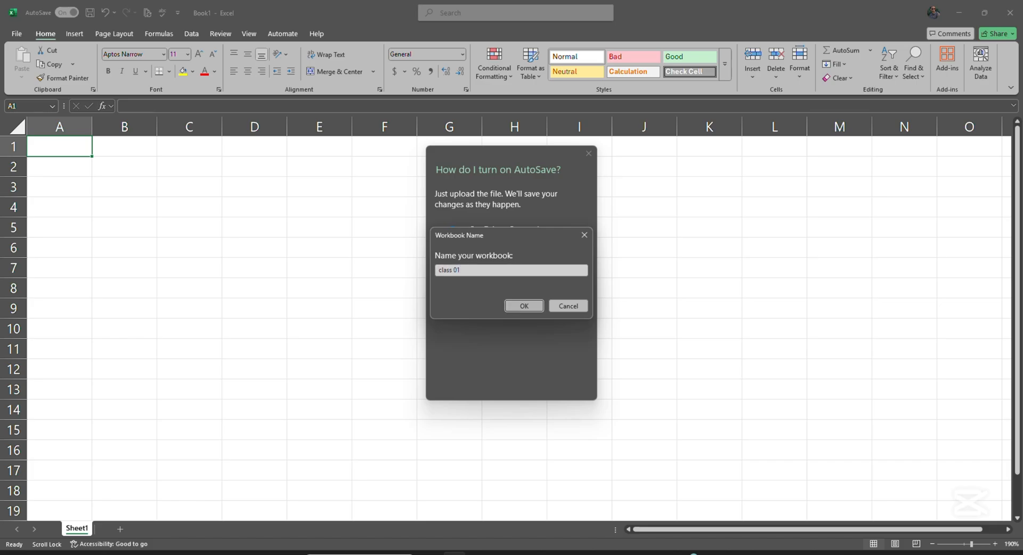
key("Return")
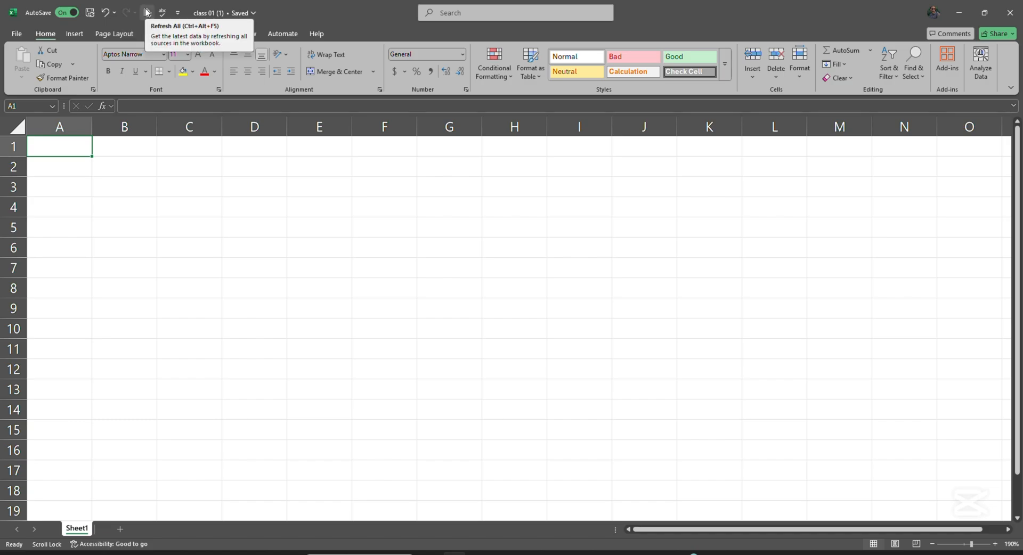
Check Sort Ascending in the quick-access toolbar list, then reopen that customization list
left_click(179, 13)
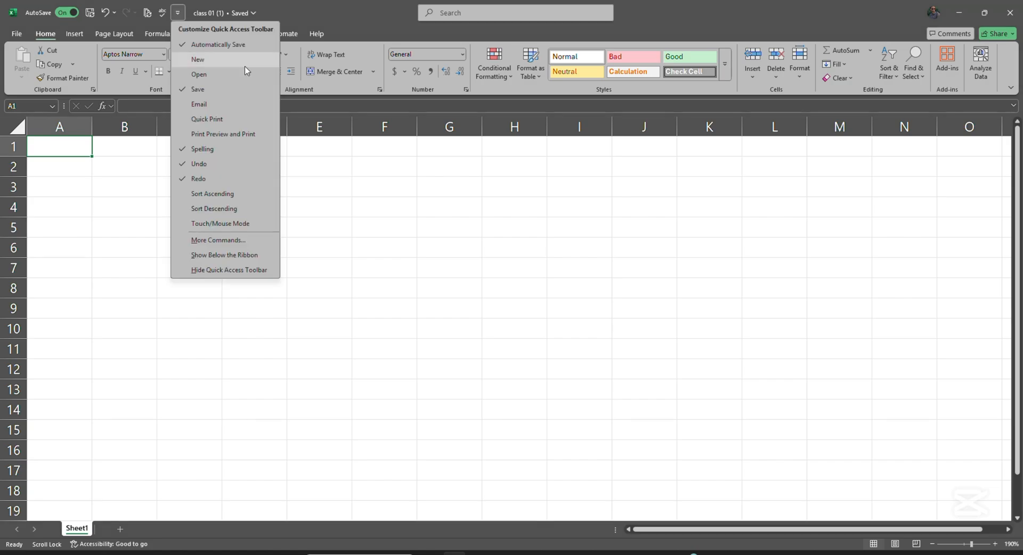
left_click(236, 195)
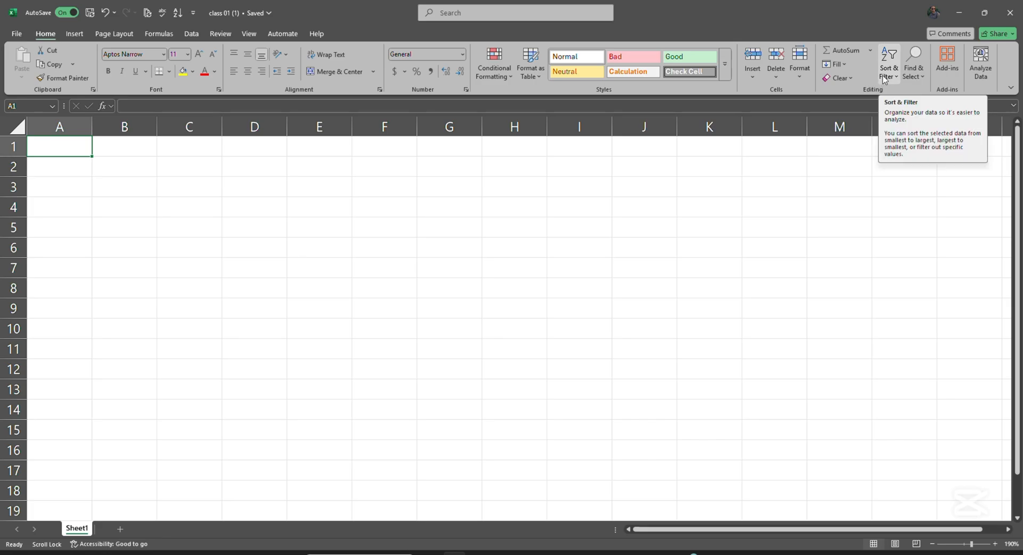
left_click(75, 33)
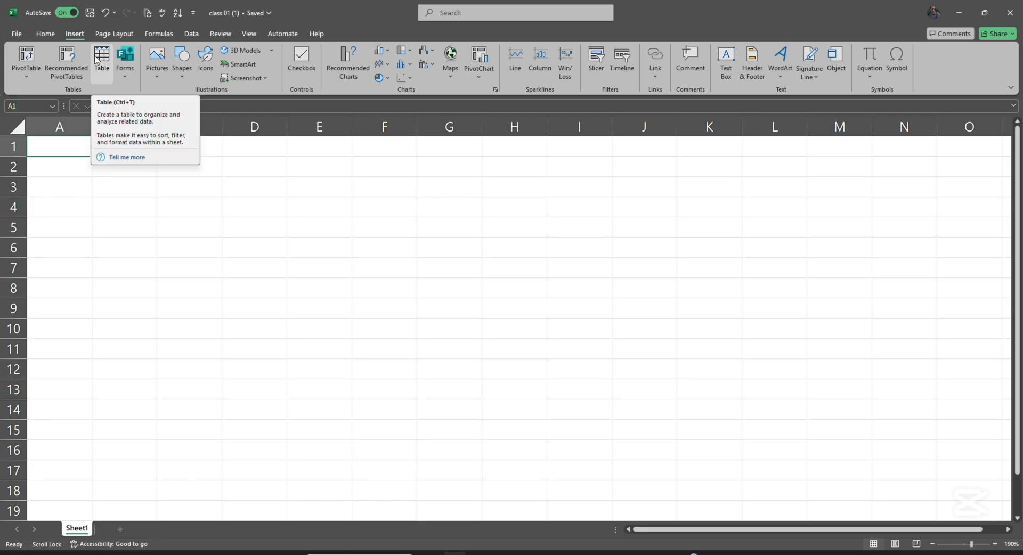
left_click(45, 34)
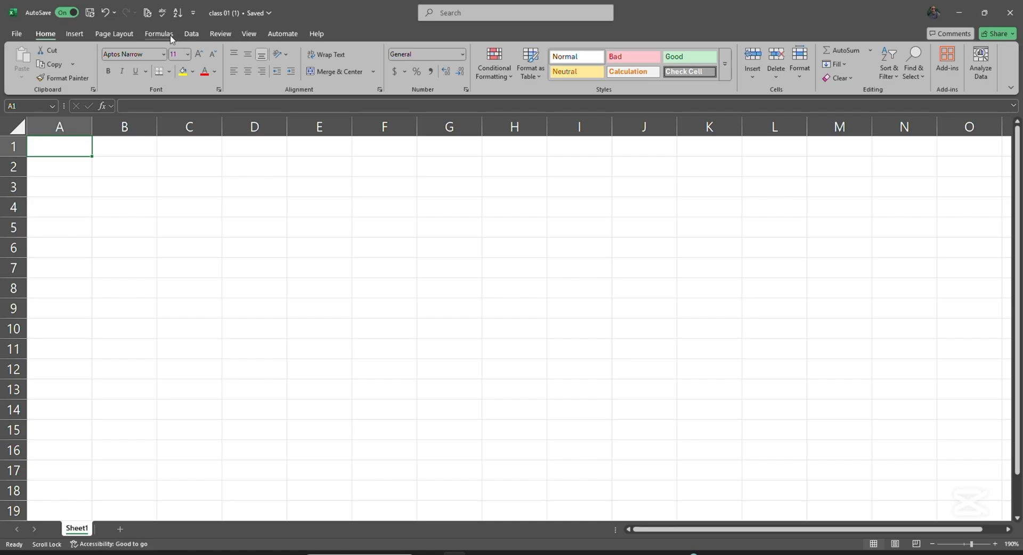
left_click(195, 12)
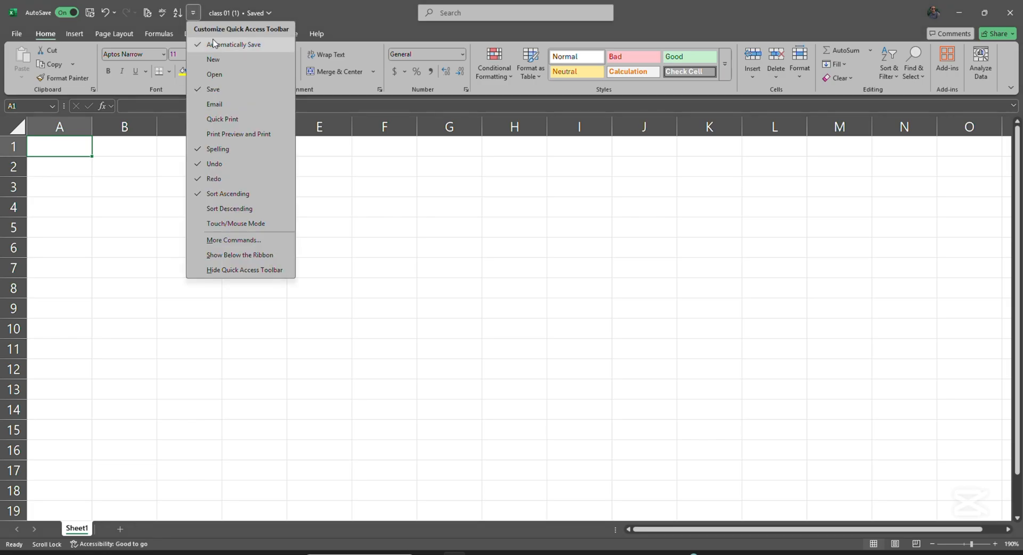
In More Commands, add Insert Function and Print Preview and Print, then confirm with OK
left_click(233, 240)
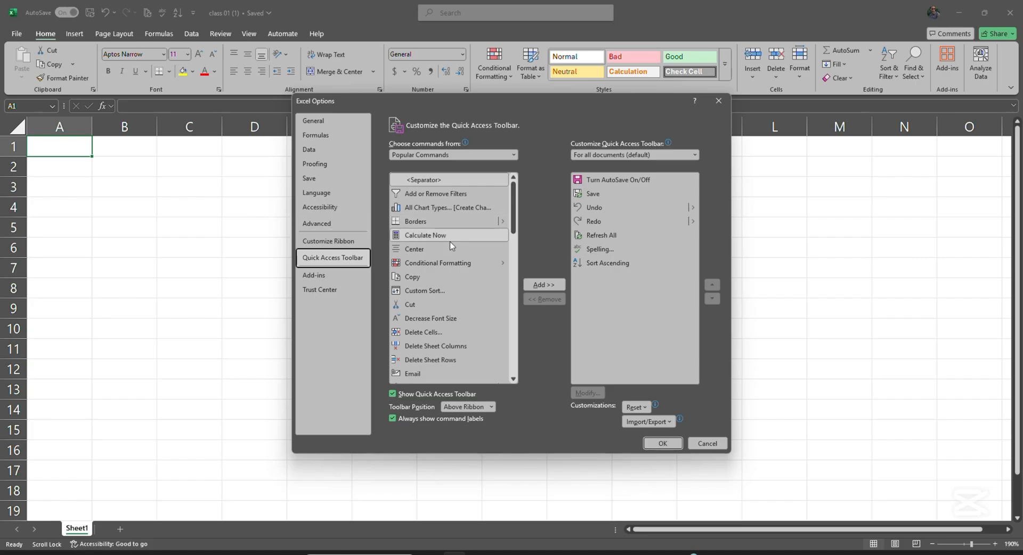
scroll(451, 246, "down", 5)
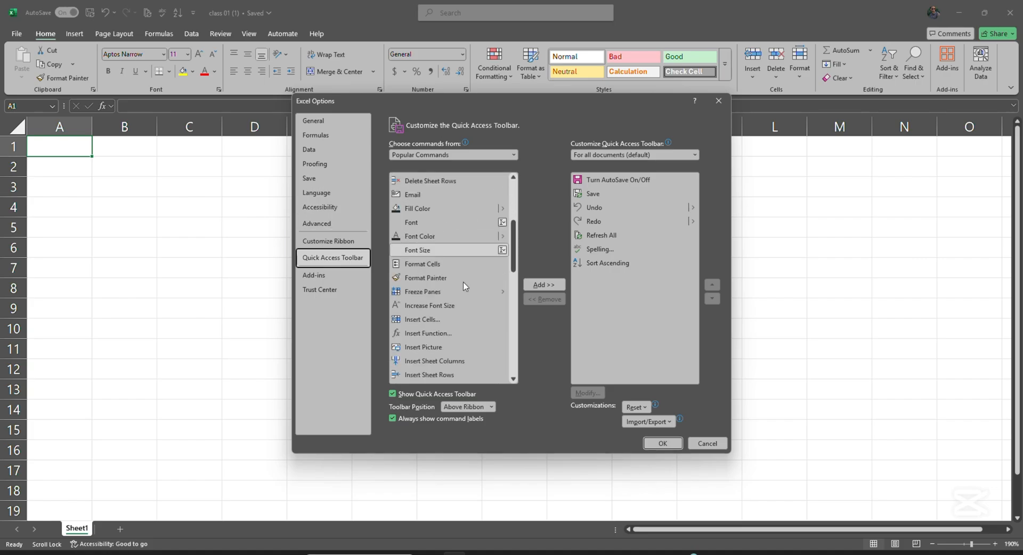
scroll(463, 286, "down", 1)
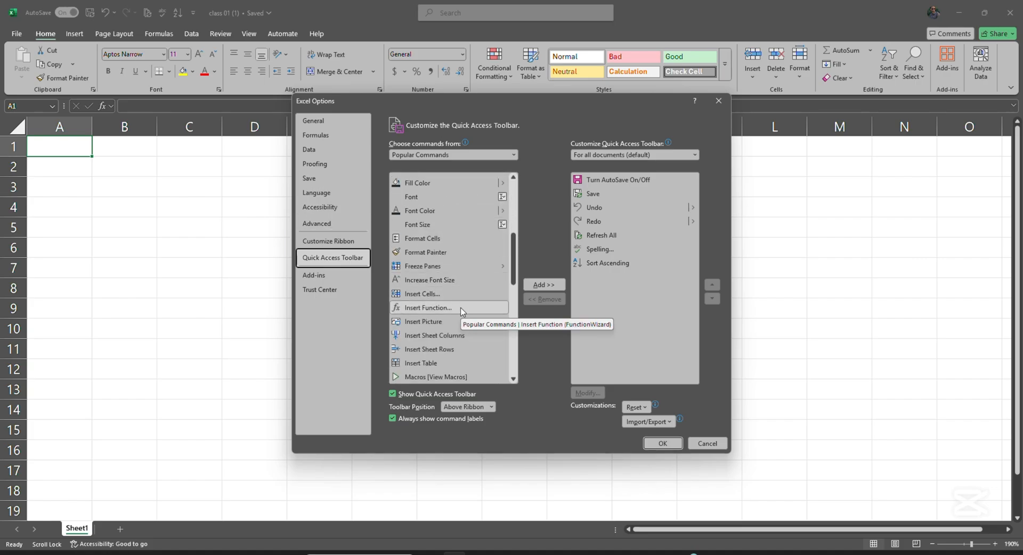
left_click(461, 308)
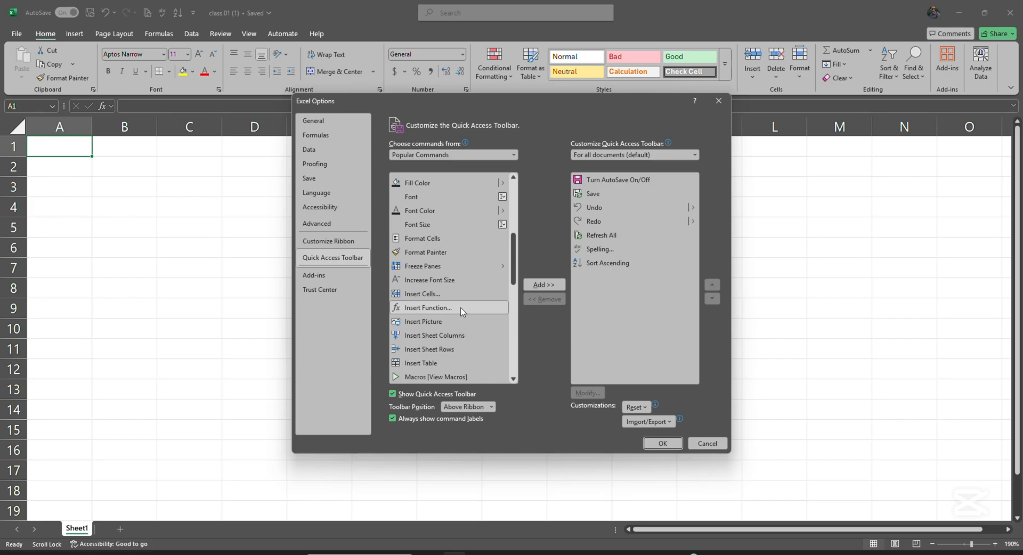
left_click(535, 288)
scroll(472, 296, "down", 3)
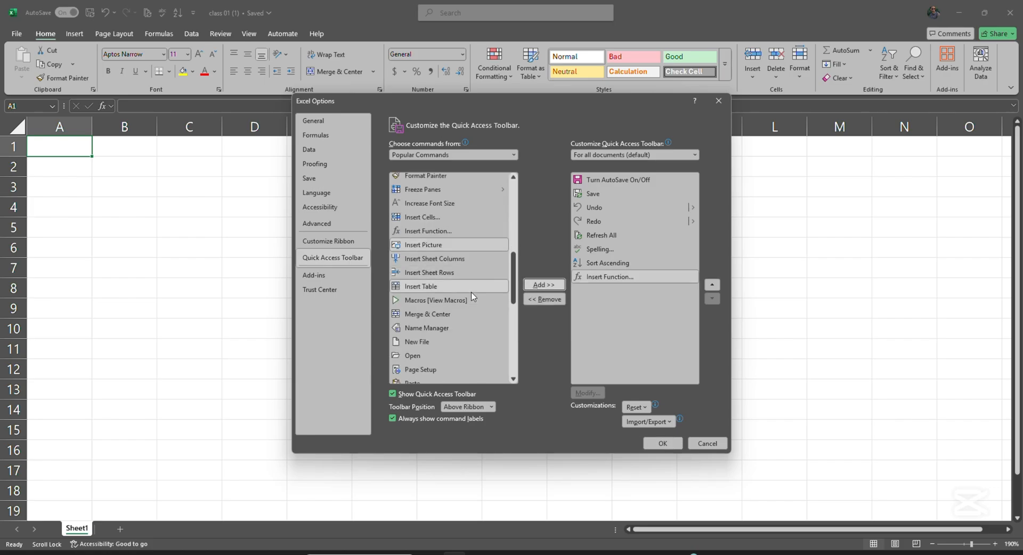
scroll(472, 297, "down", 3)
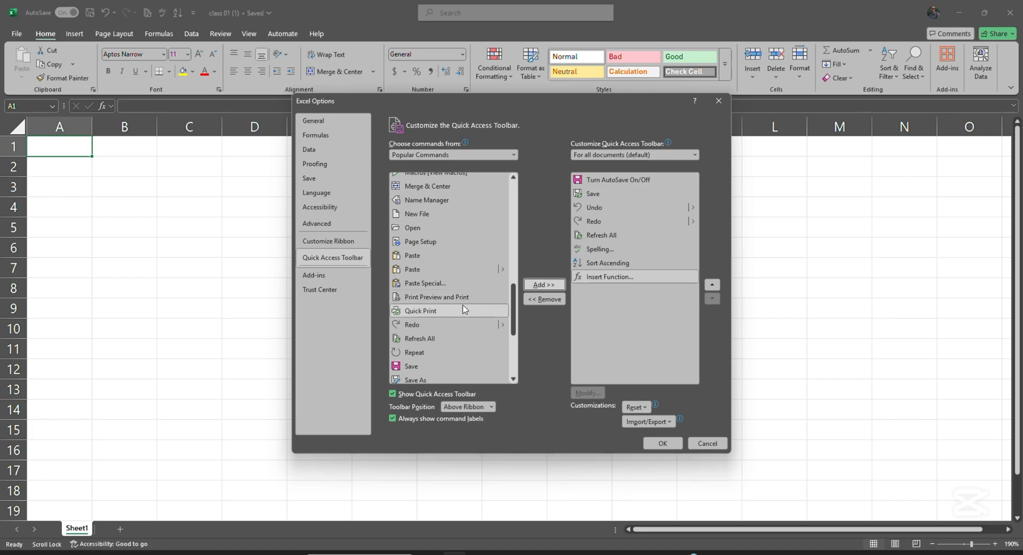
left_click(468, 302)
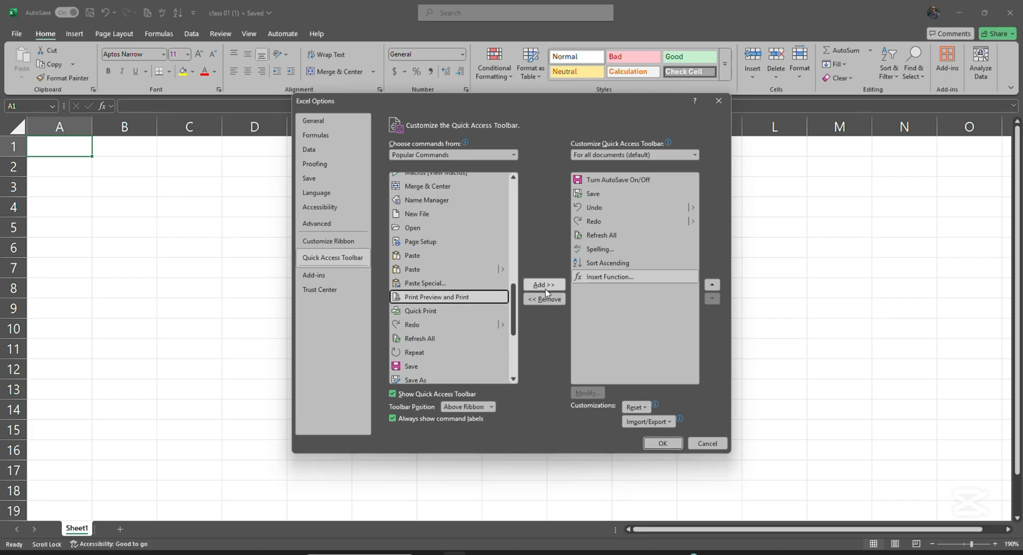
left_click(545, 288)
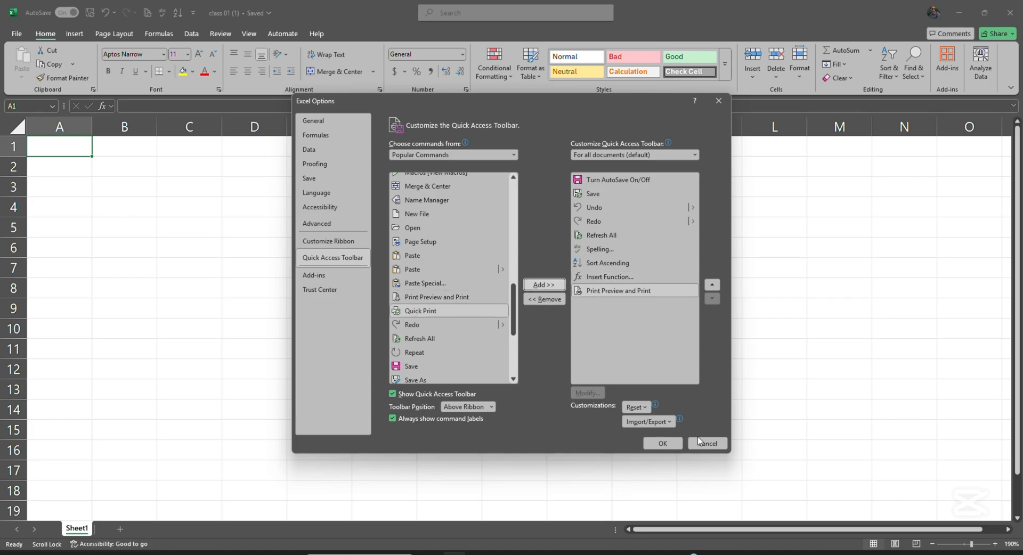
left_click(663, 443)
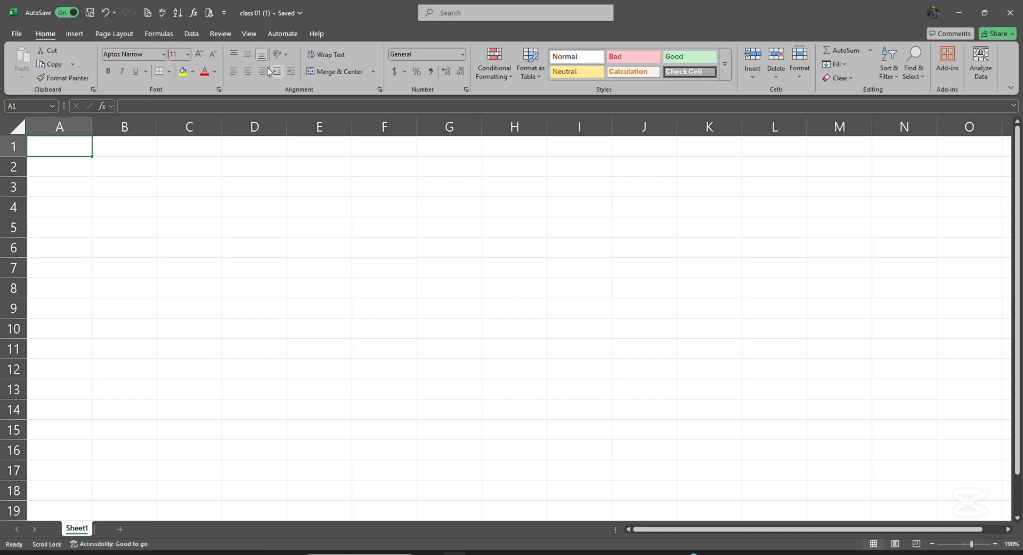
Open the File backstage Home page listing recent workbooks, with class 01 (1) on top
left_click(17, 35)
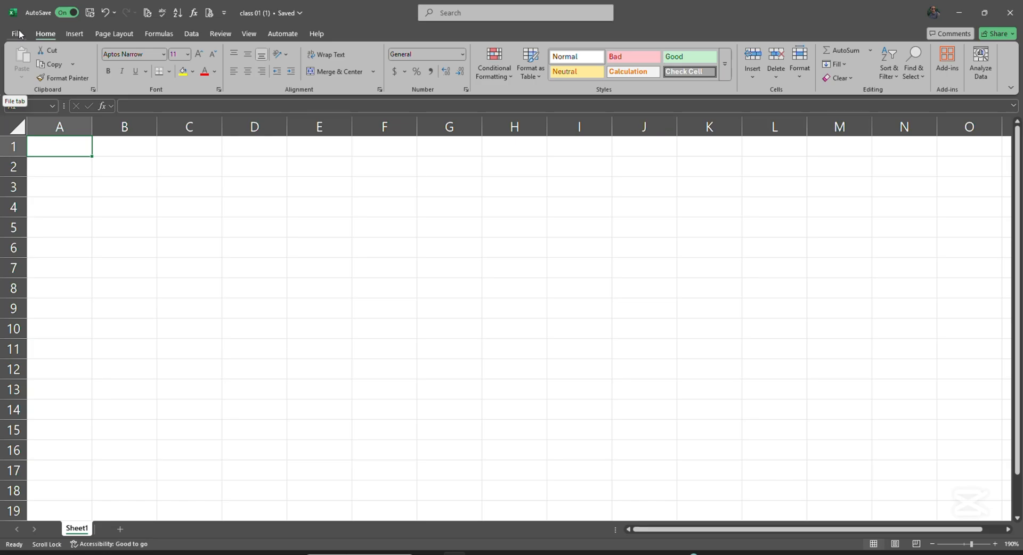
left_click(17, 34)
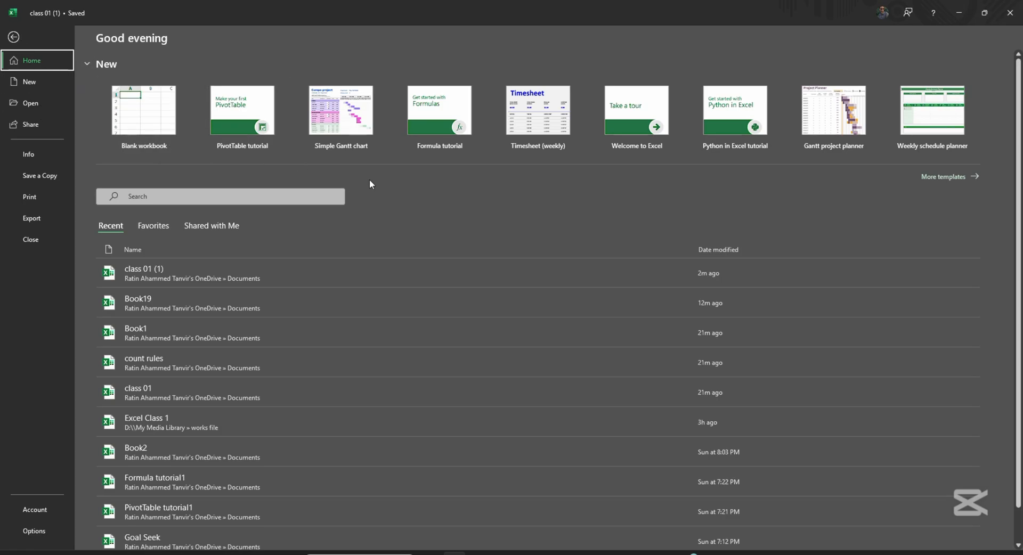
Use Save a Copy to overwrite class 01 (1).xlsx in OneDrive Documents, confirming the replacement
left_click(55, 175)
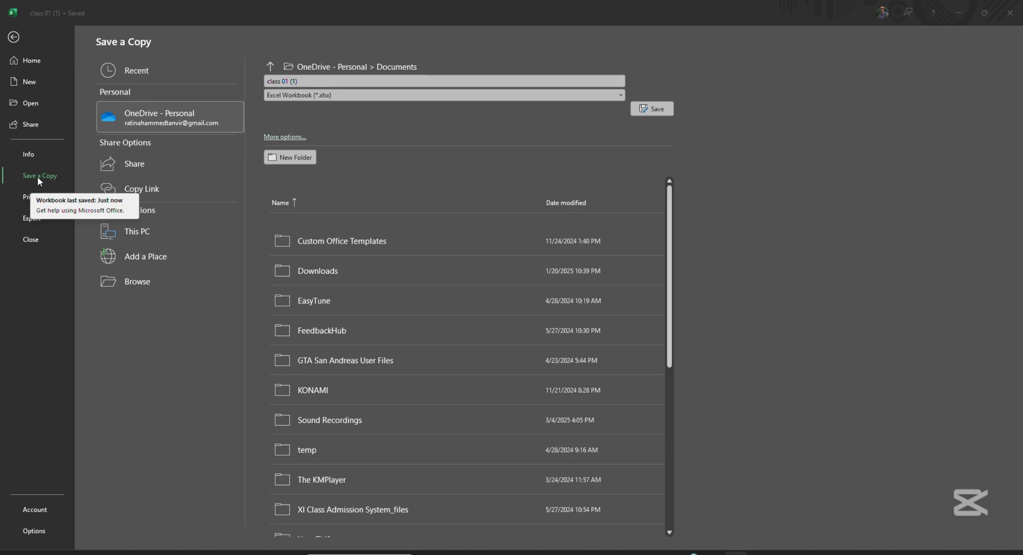
left_click(421, 95)
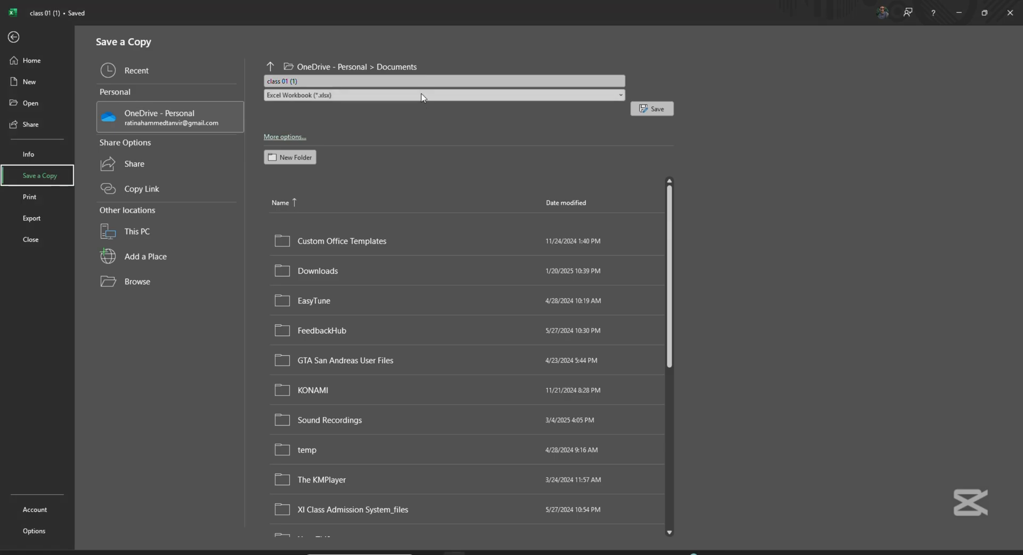
left_click(423, 96)
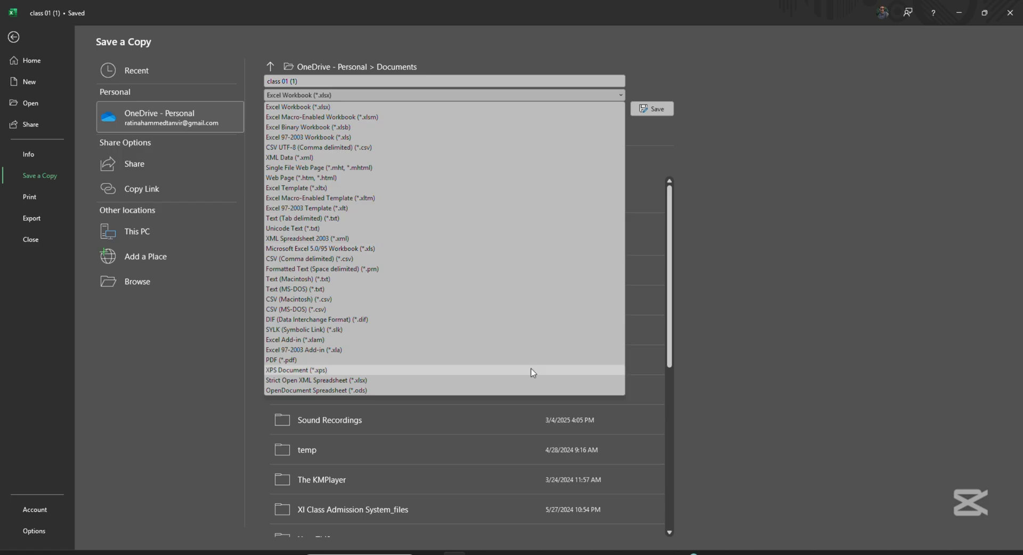
left_click(541, 80)
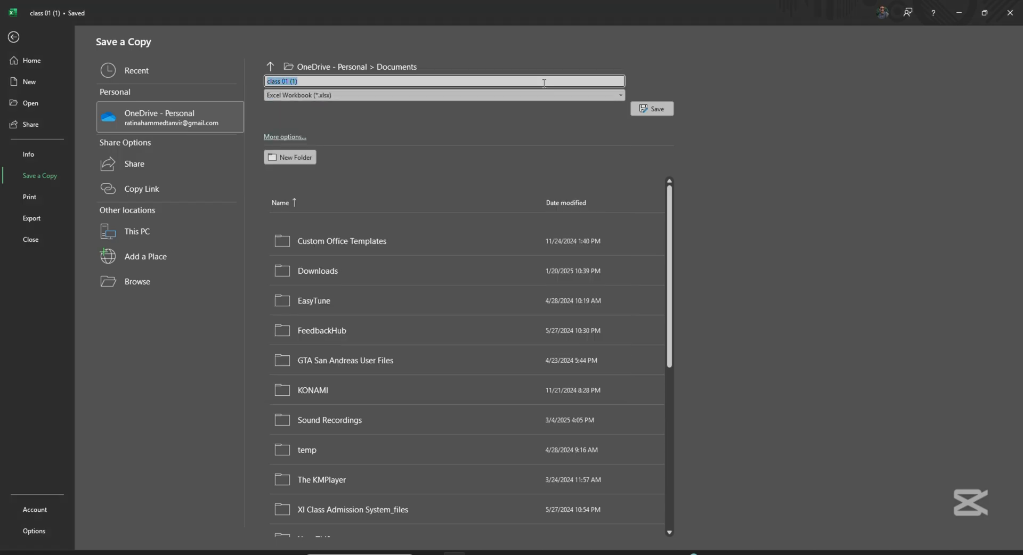
left_click(653, 109)
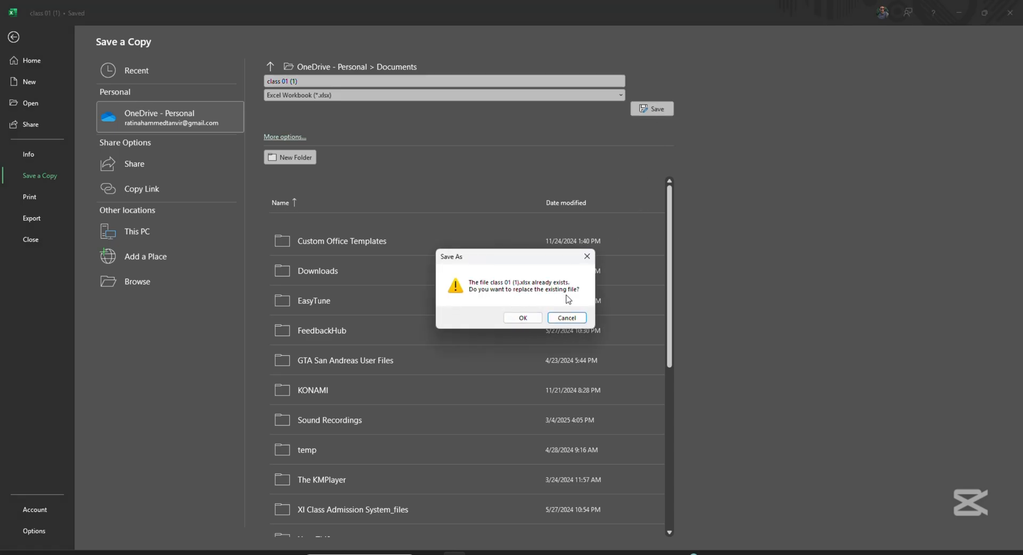
left_click(523, 318)
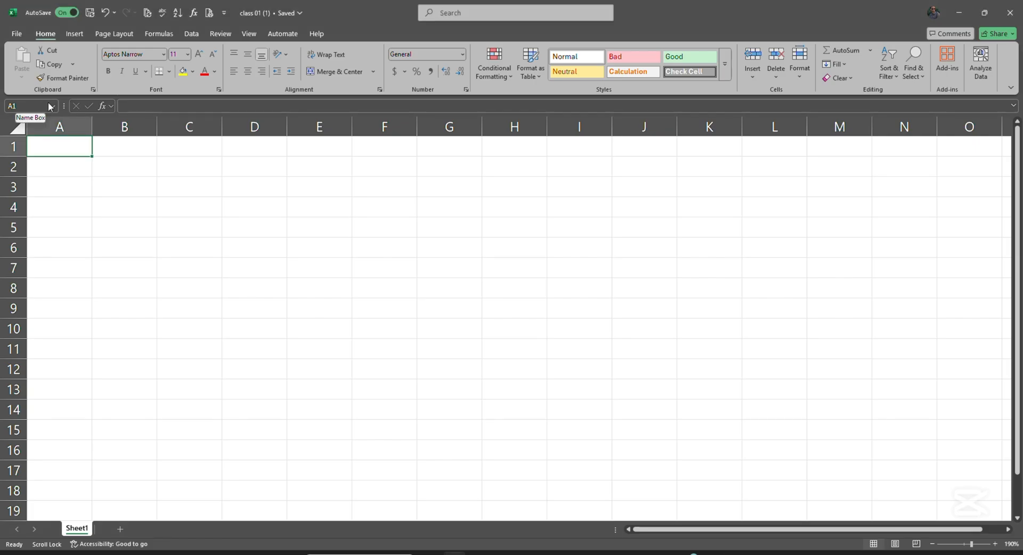
left_click(264, 286)
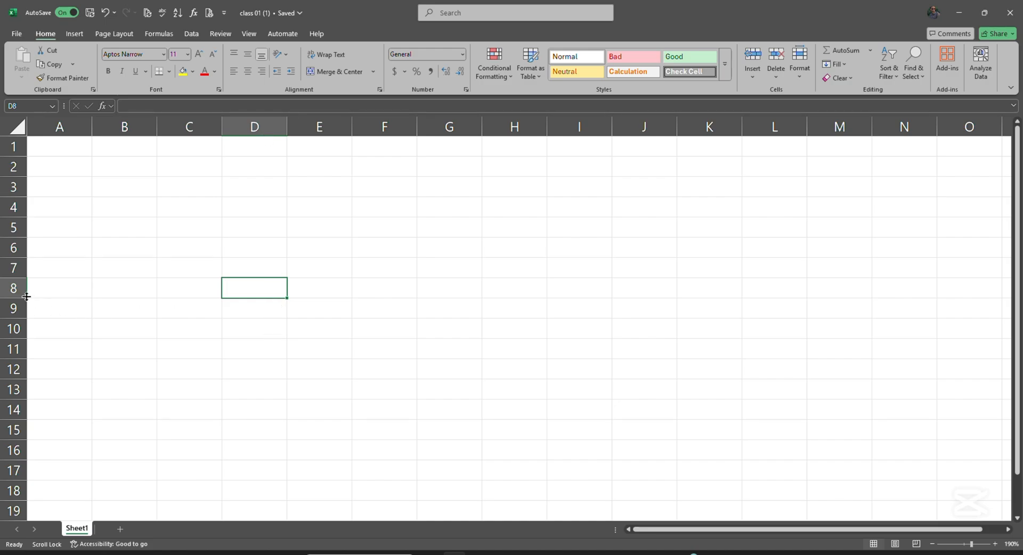
left_click(62, 127)
left_click(114, 123)
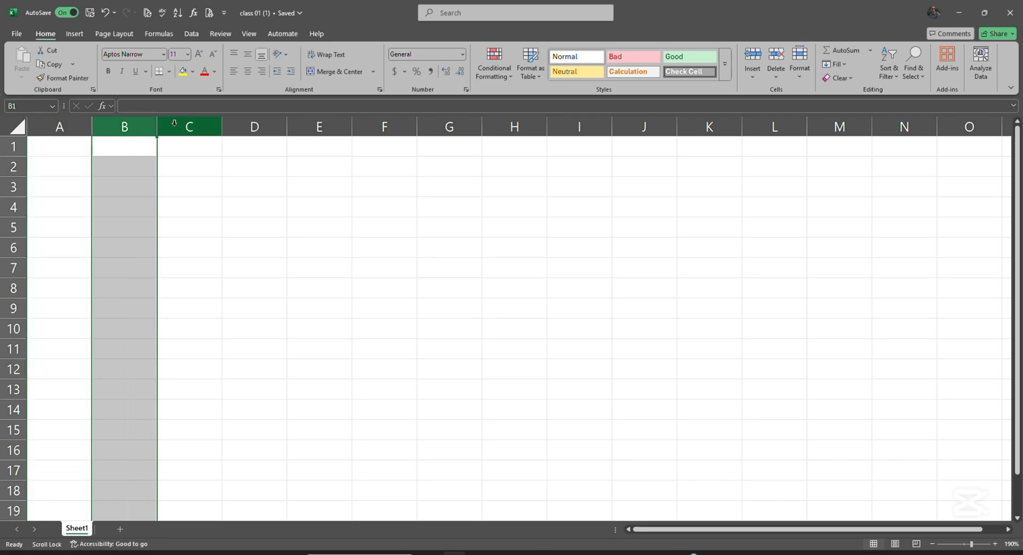
left_click(190, 127)
left_click(13, 147)
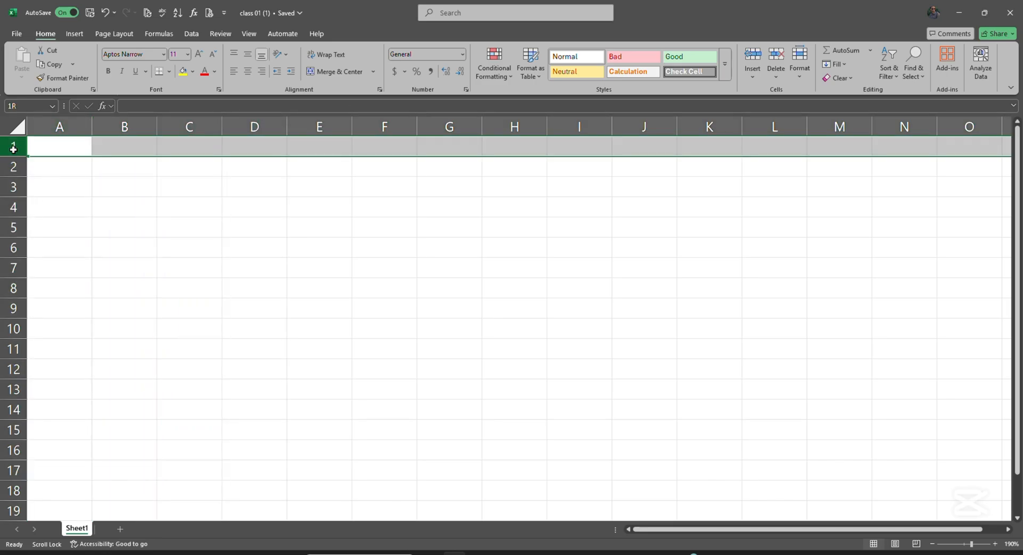
left_click_drag(13, 186, 16, 277)
left_click(200, 226)
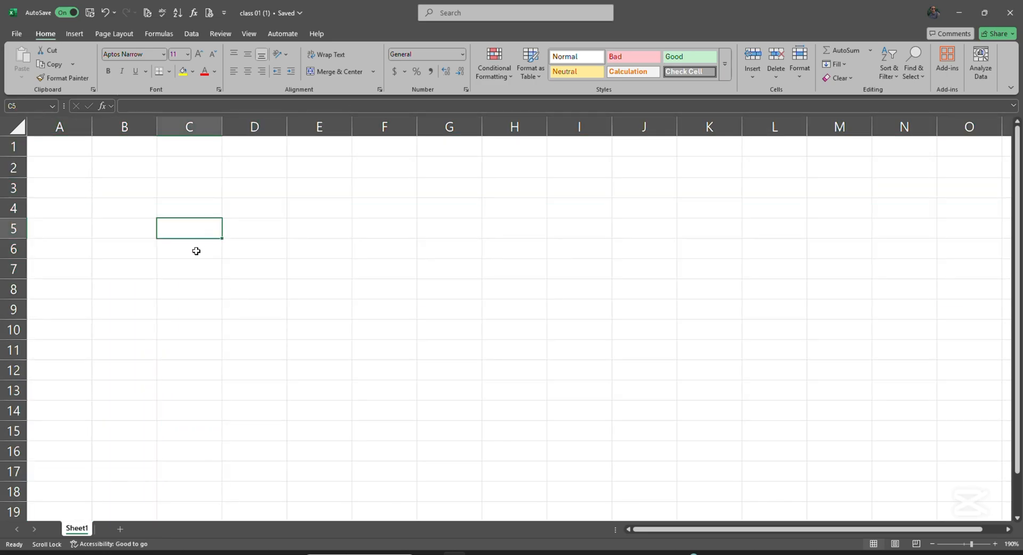
left_click(189, 242)
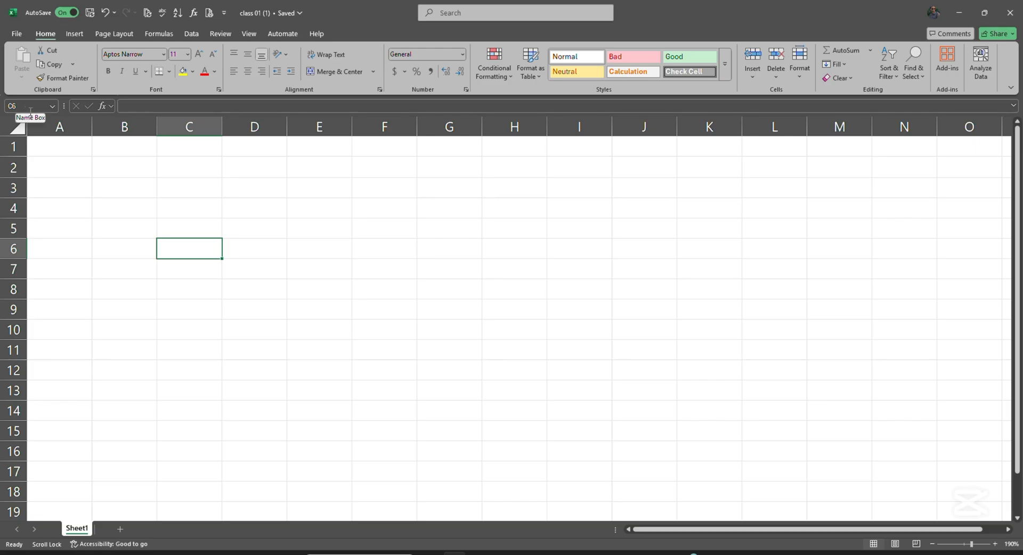
Enter the text 'Name' directly into cell C6
left_click(144, 106)
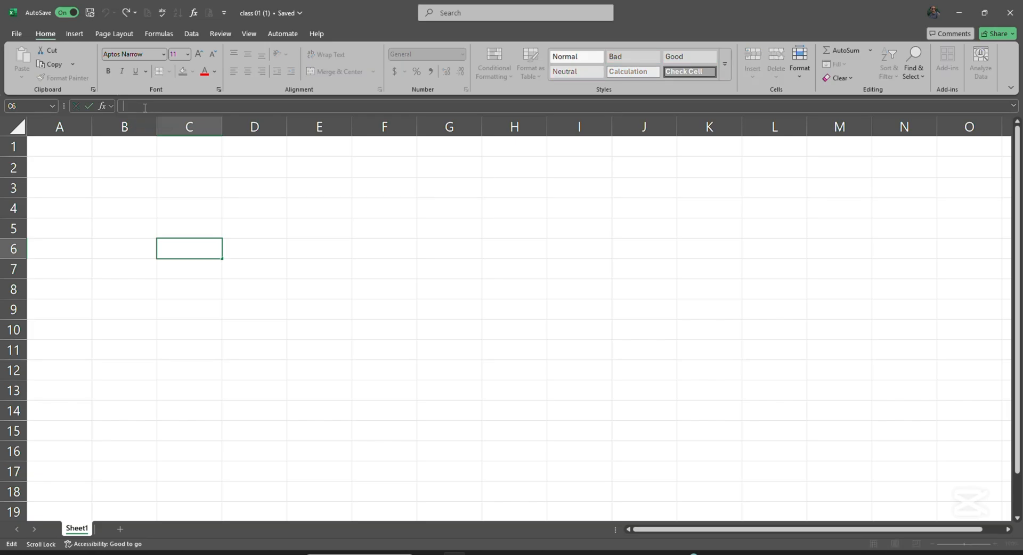
double_click(185, 245)
type("Name")
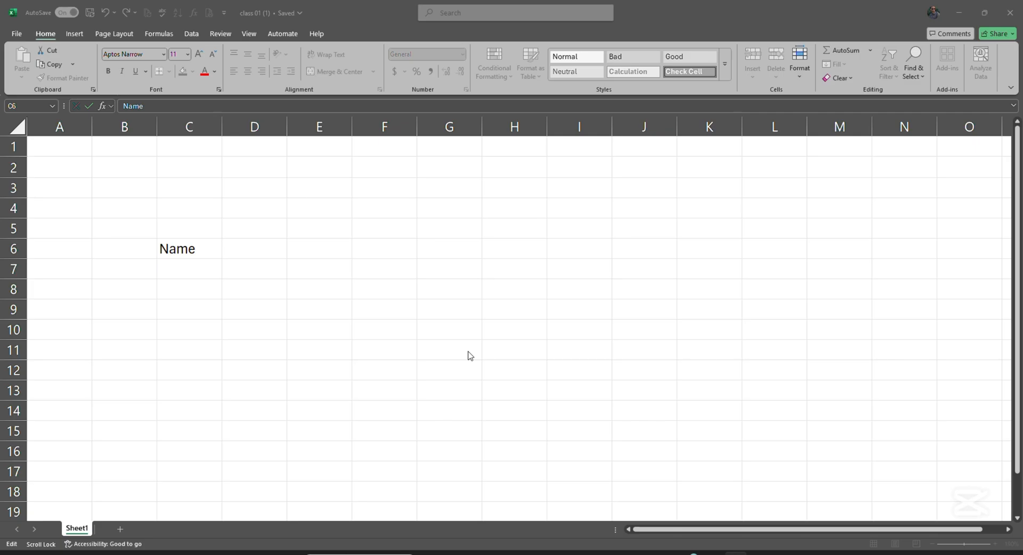
left_click(371, 289)
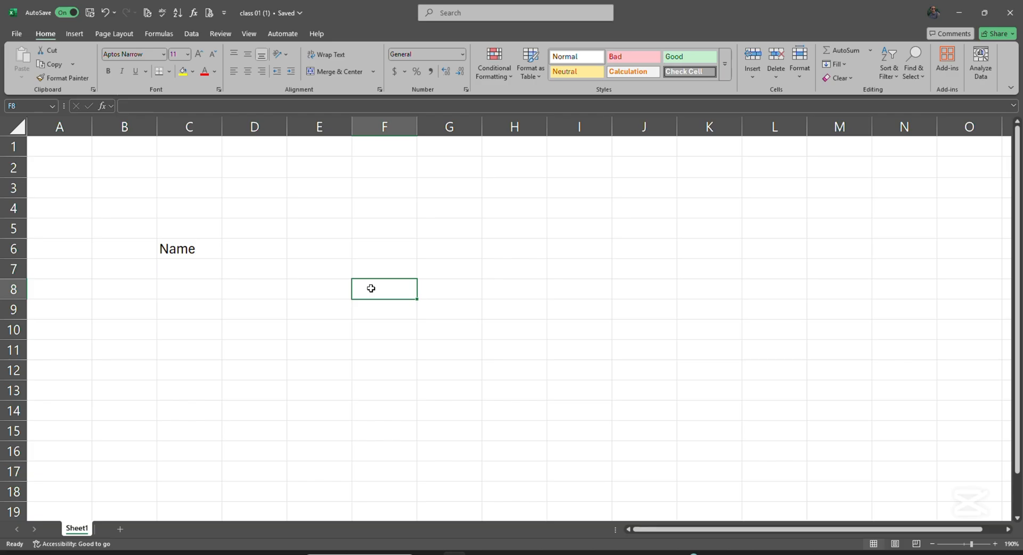
Move between cells F8, G8 and F7 by clicking and with the arrow keys
left_click(437, 290)
left_click(362, 287)
left_click(453, 15)
left_click(413, 292)
key("Right")
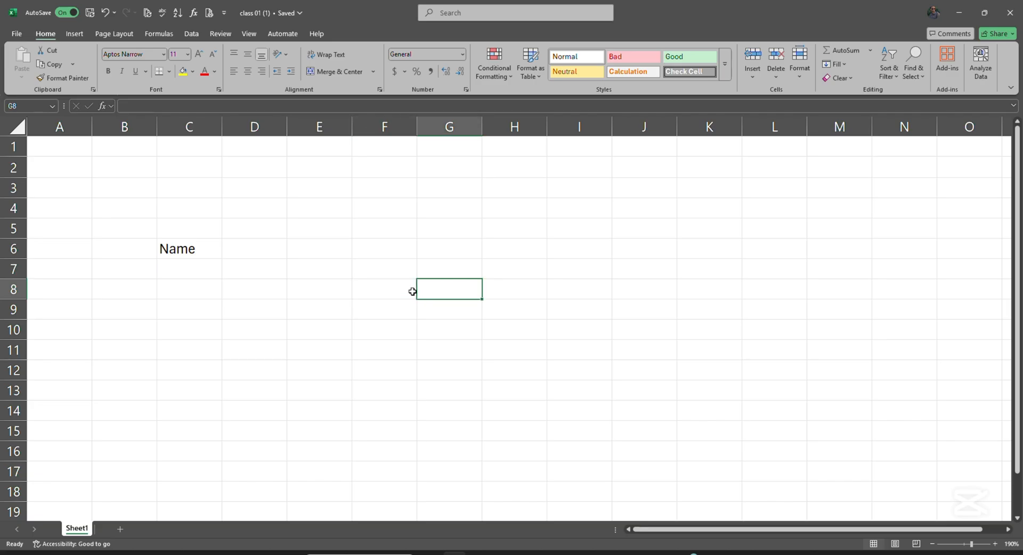
key("Left")
key("Up")
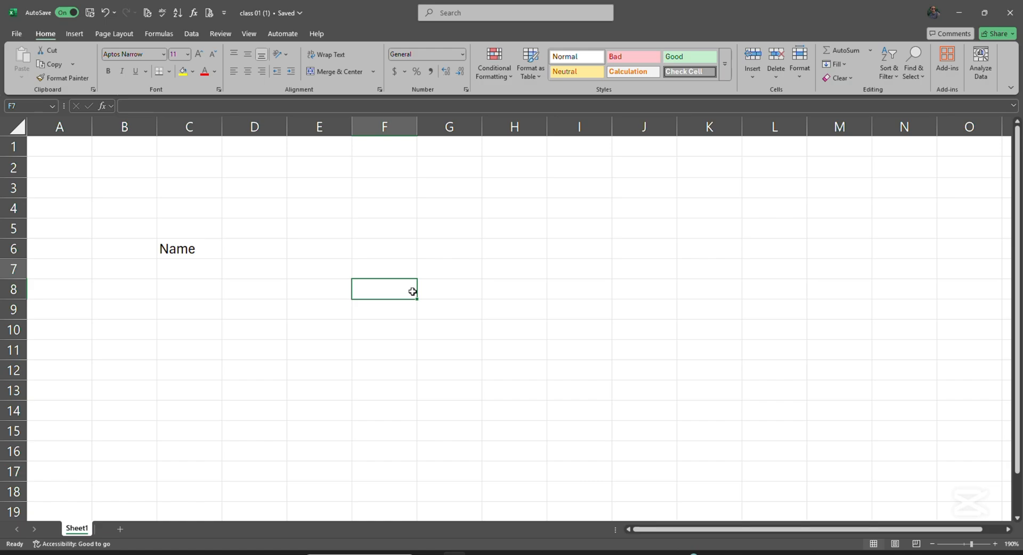
key("Down")
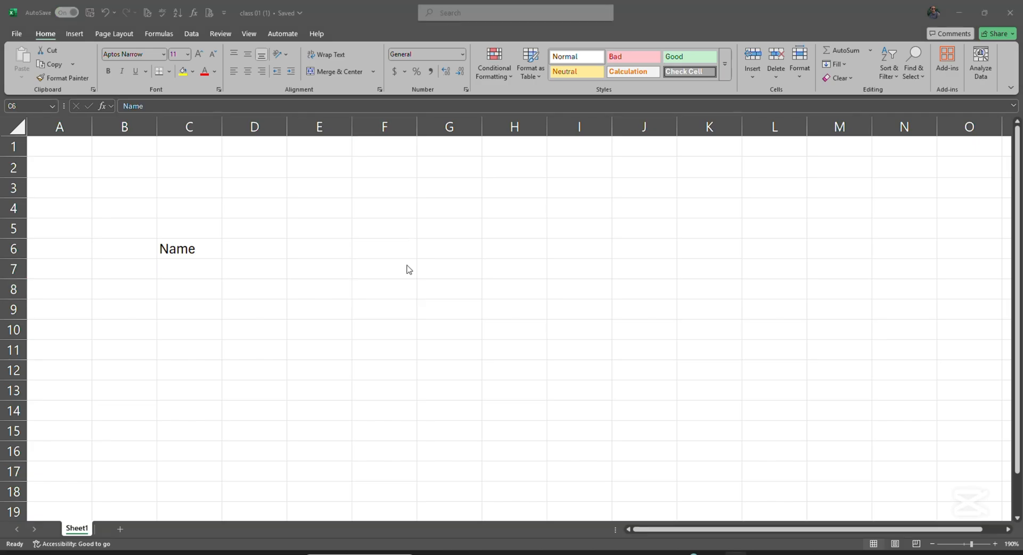
Add Sheet2 to the workbook, then open Book19 from the recent files list
left_click(120, 530)
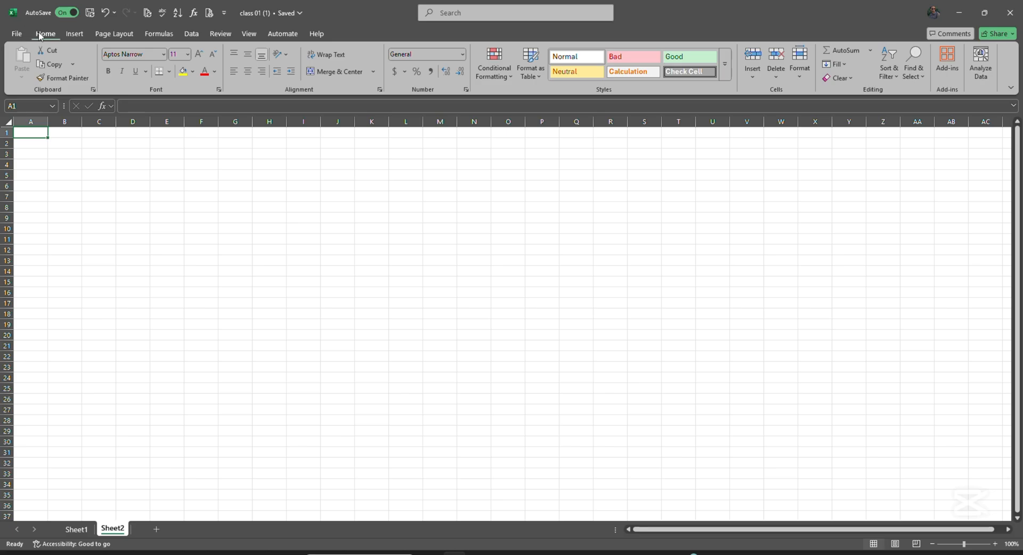
left_click(16, 34)
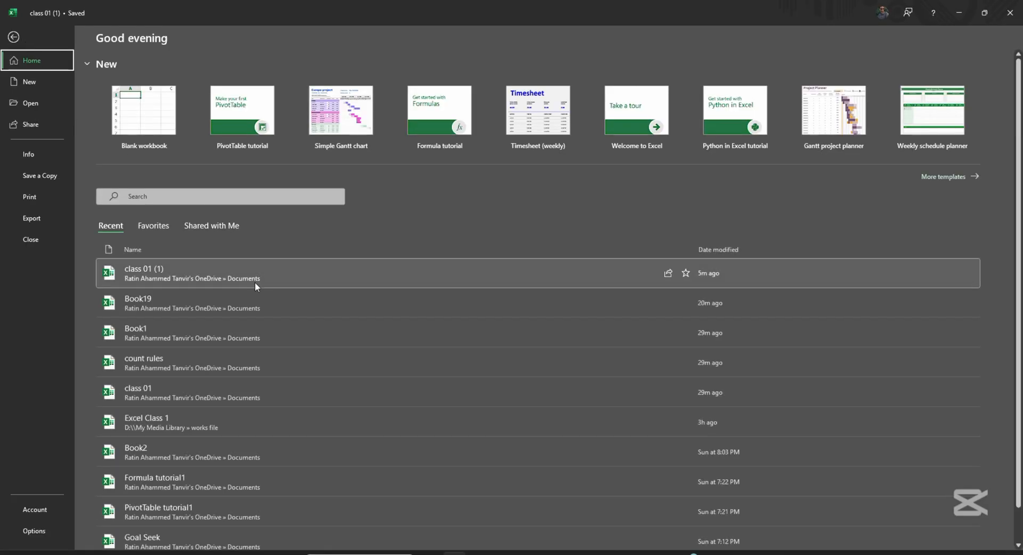
left_click(256, 302)
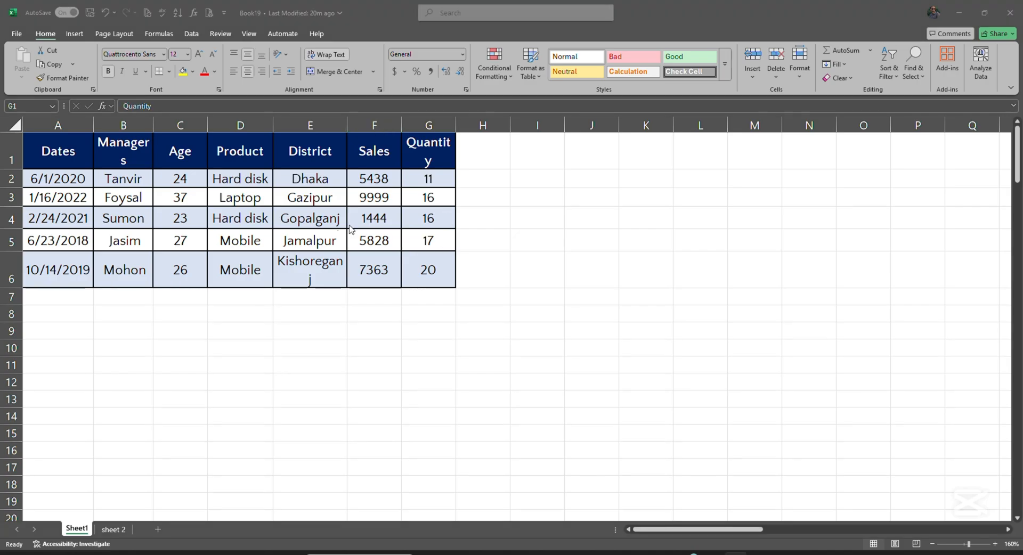
From age cell C4, jump with Ctrl+arrow keys to the table's top, bottom, first and last columns
left_click(180, 218)
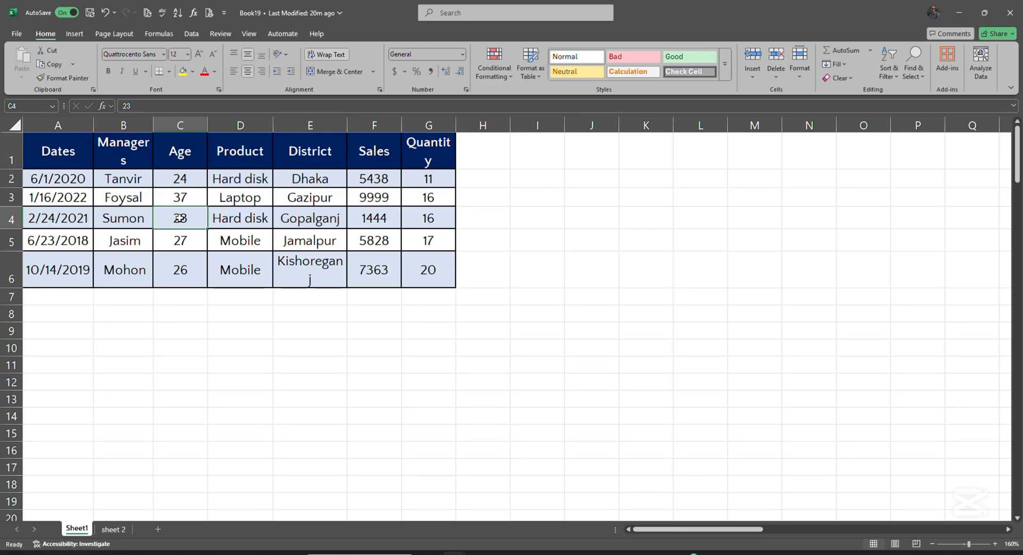
key("ctrl+Up")
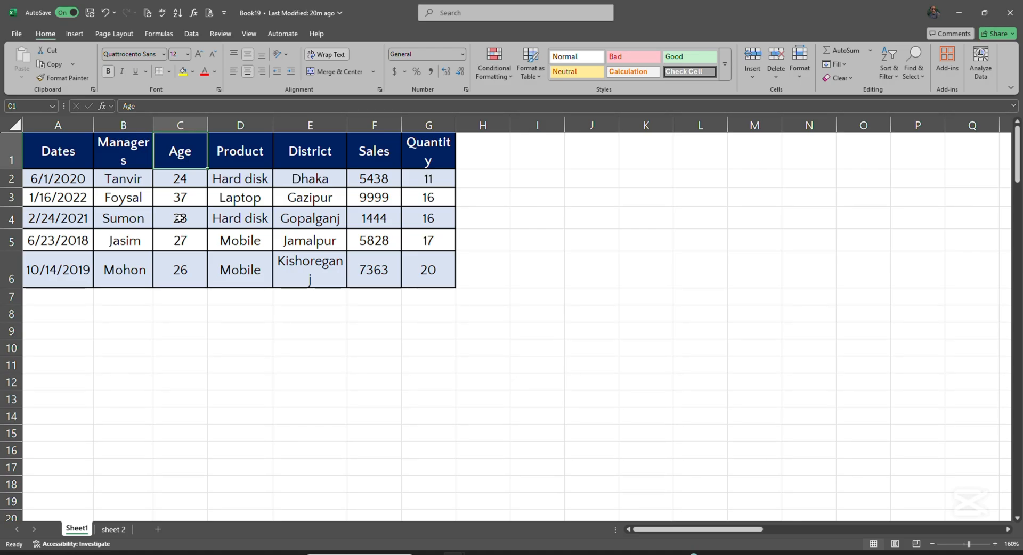
key("ctrl+Down")
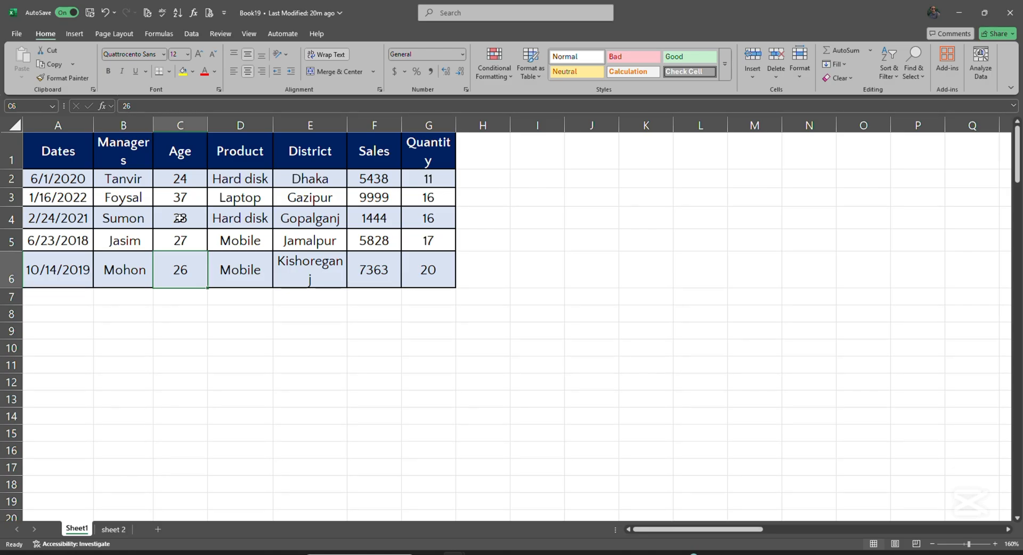
key("ctrl+Left")
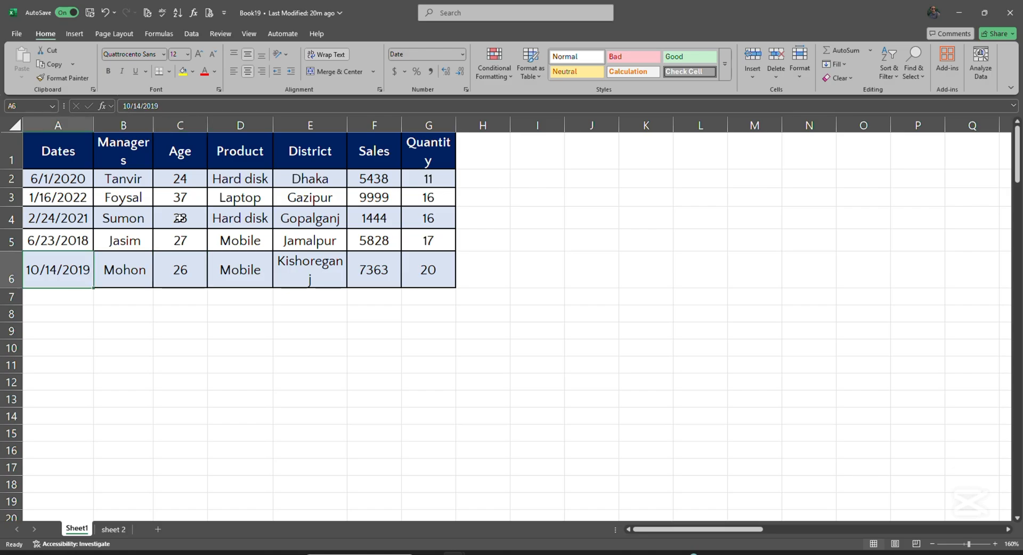
key("ctrl+Right")
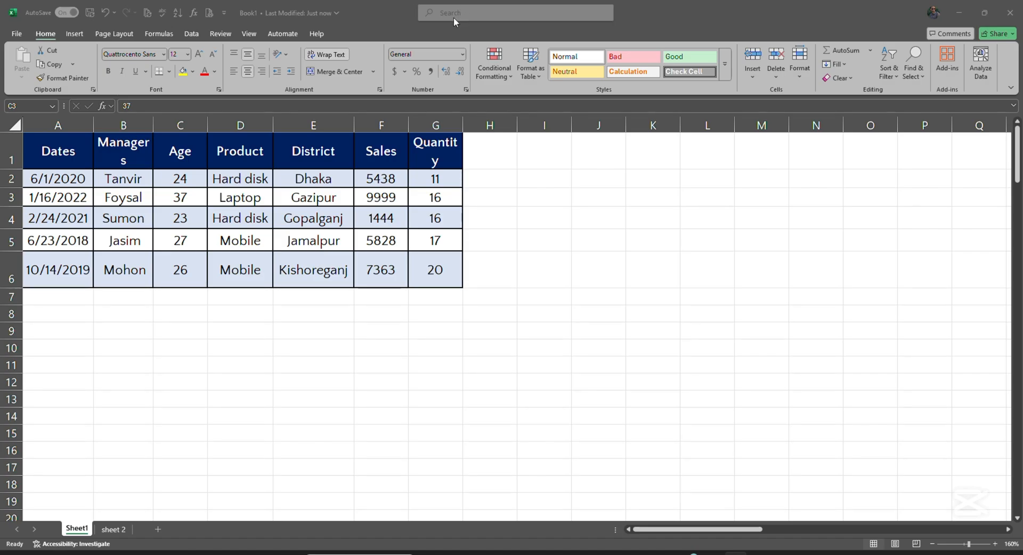
left_click(439, 367)
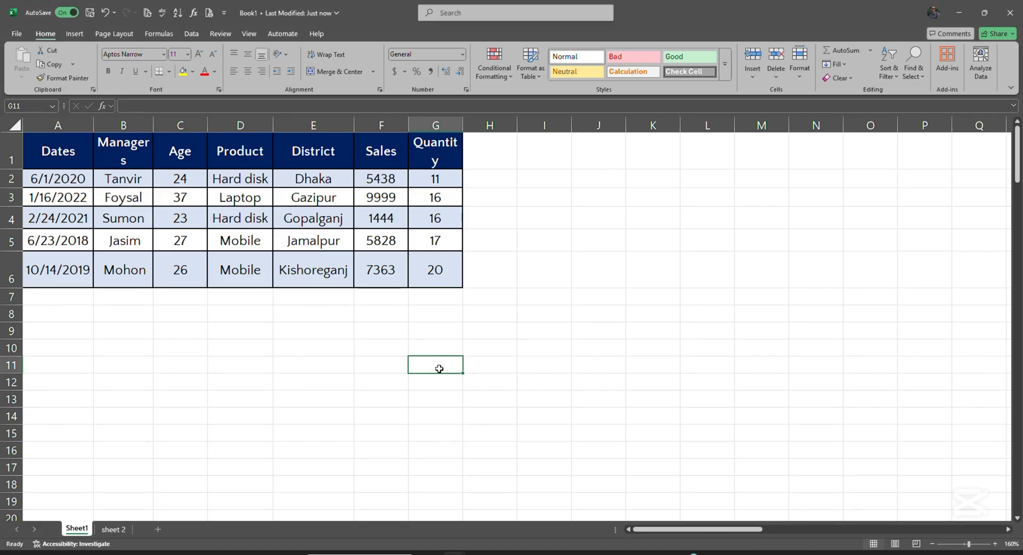
key("ctrl+Home")
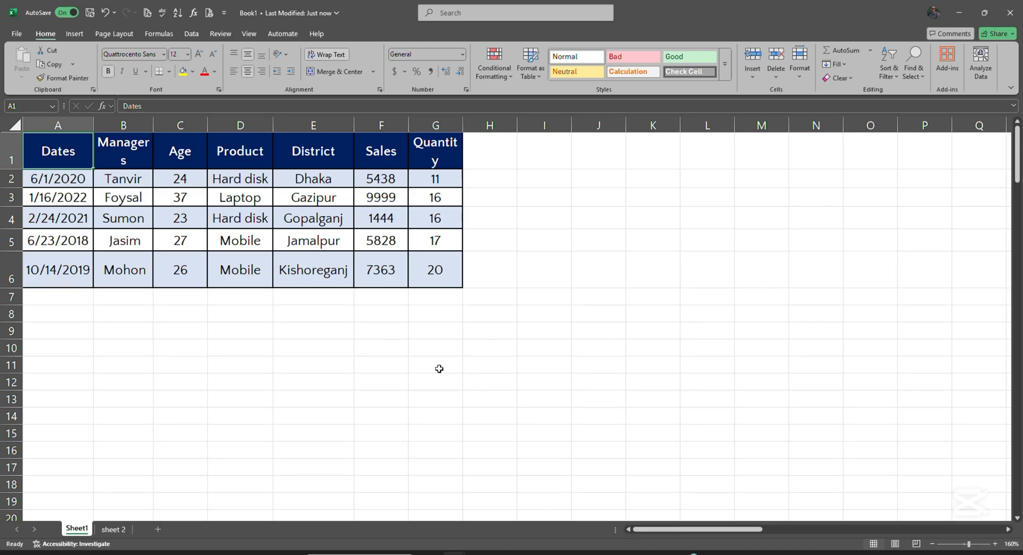
key("ctrl+End")
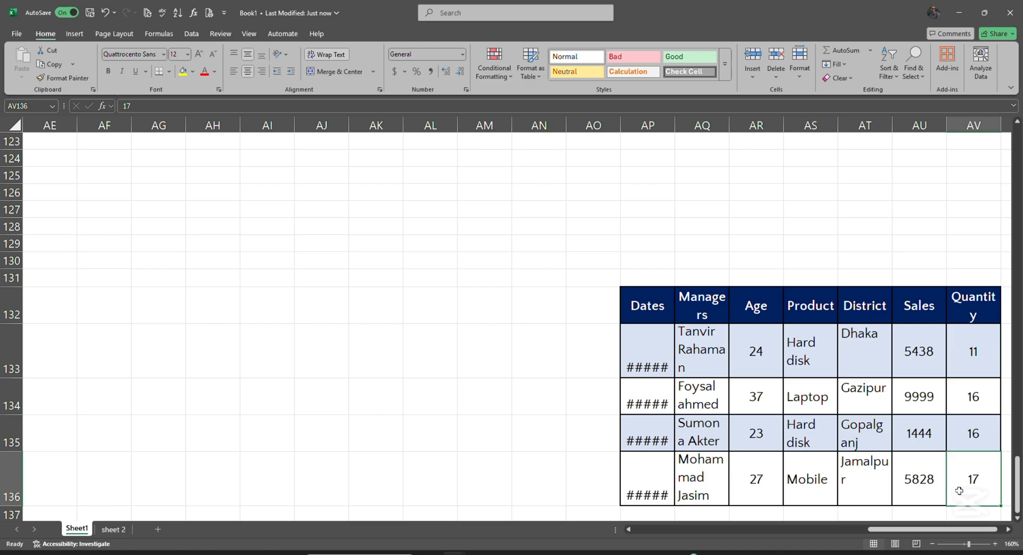
key("ctrl+Home")
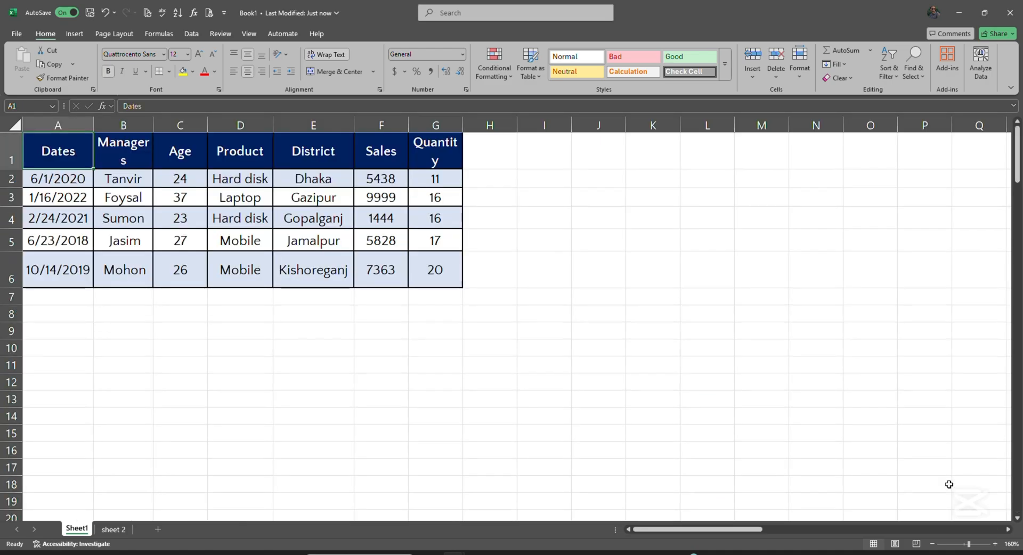
left_click(451, 17)
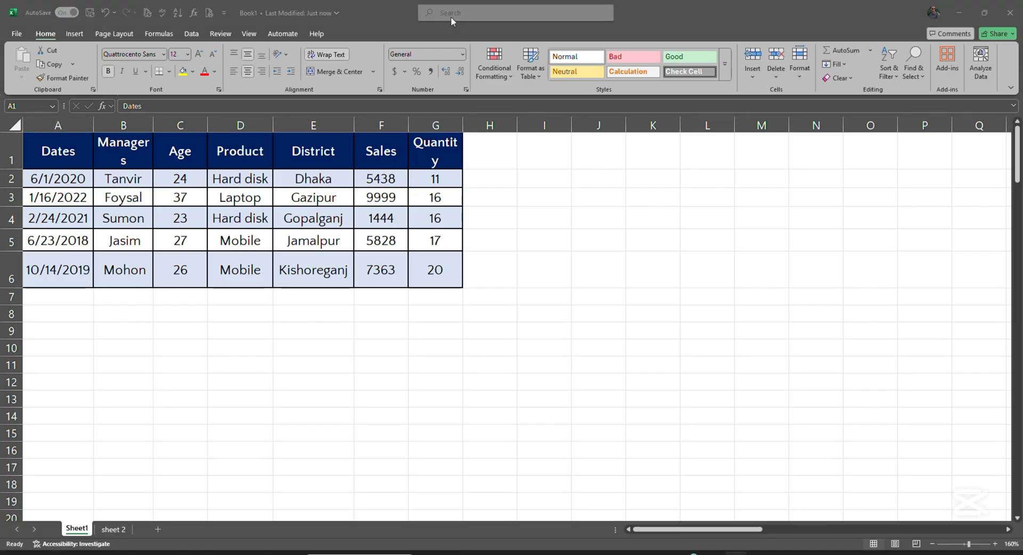
left_click(604, 228)
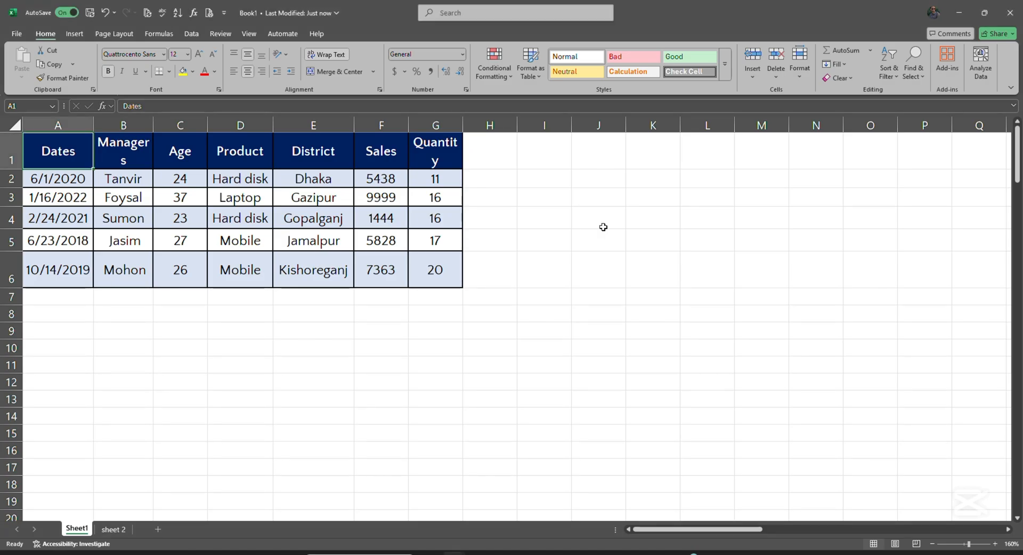
left_click(603, 227)
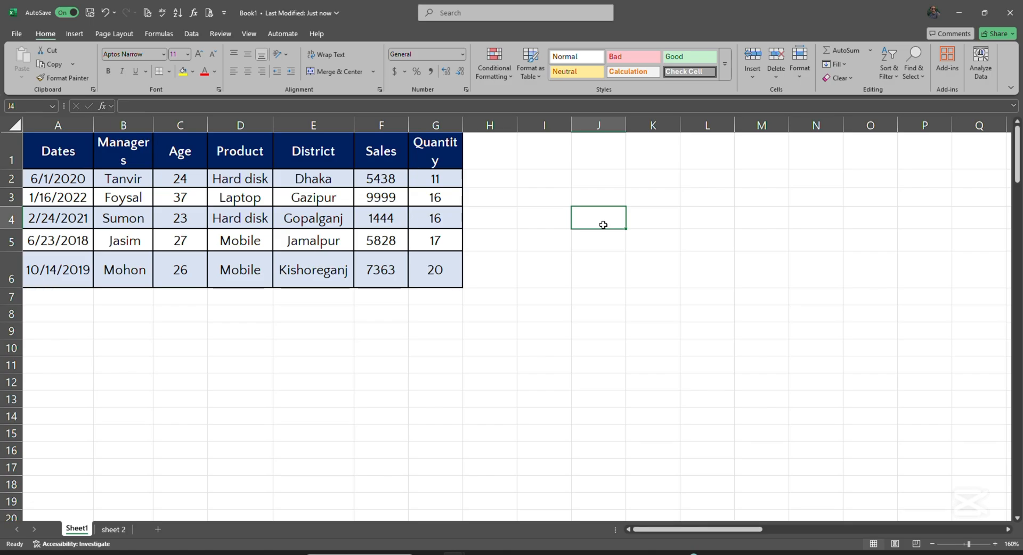
key("Page_Down")
key("Page_Down")
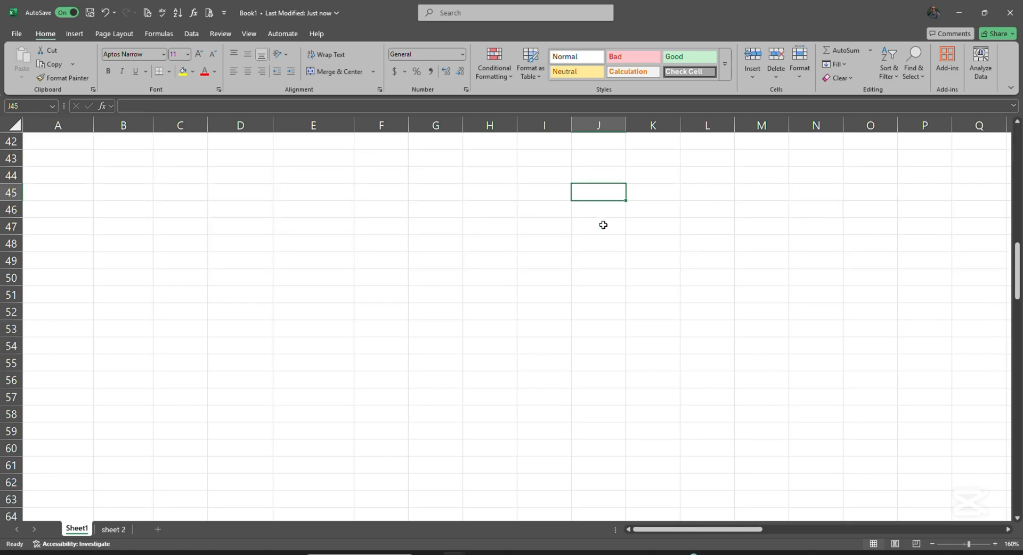
key("Page_Down")
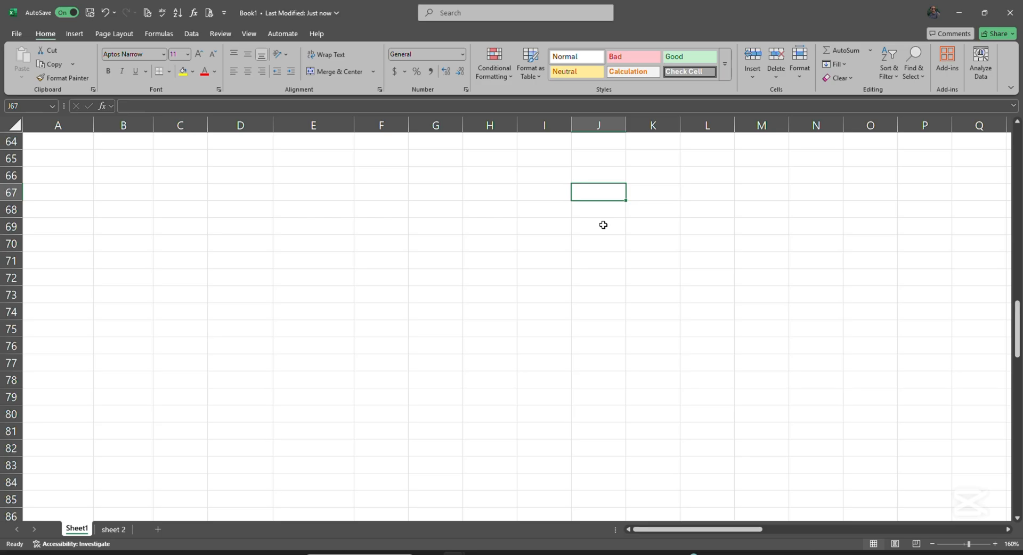
key("Page_Up")
key("Page_Up")
key("Page_Up")
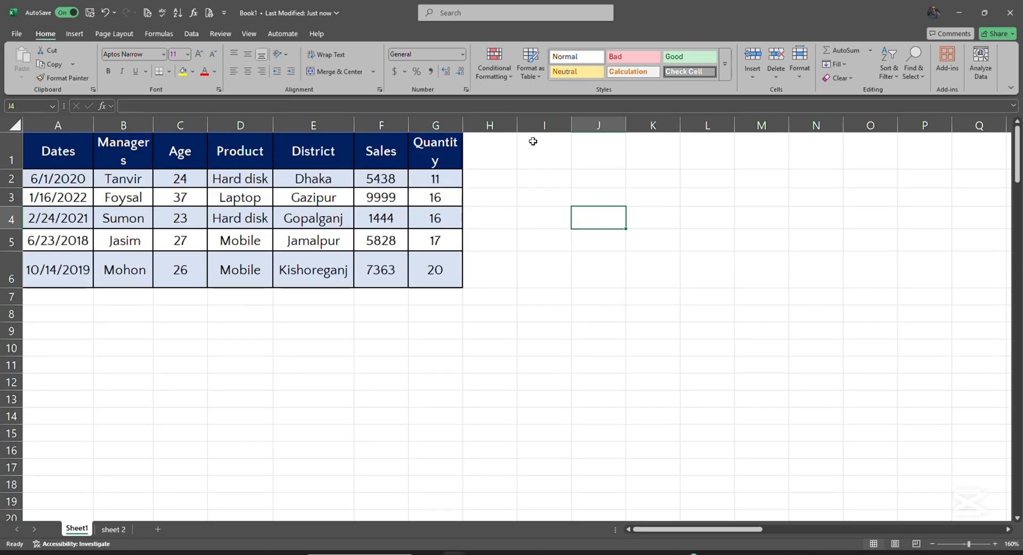
left_click(448, 17)
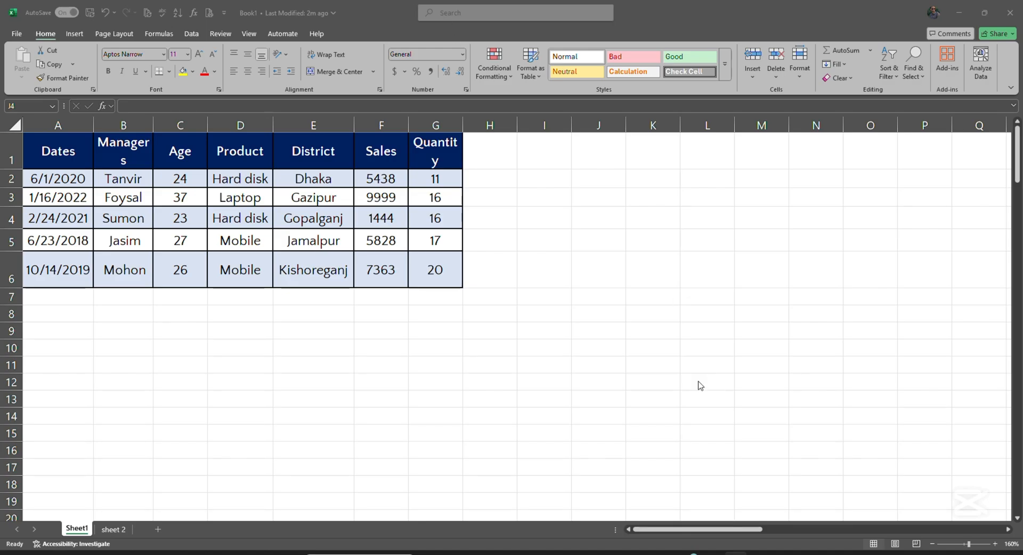
left_click(585, 333)
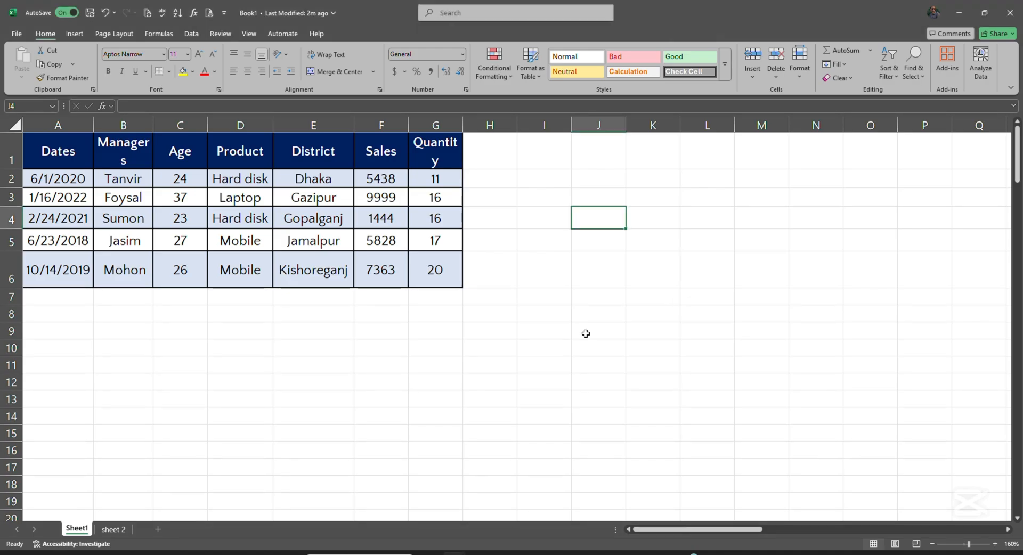
key("Right")
key("Right")
key("Right")
key("Right")
key("Right")
key("Right")
key("Right")
key("Right")
key("Right")
key("Right")
key("Right")
key("Right")
key("Right")
key("Right")
key("Right")
key("Right")
key("Right")
key("Right")
key("Right")
key("Right")
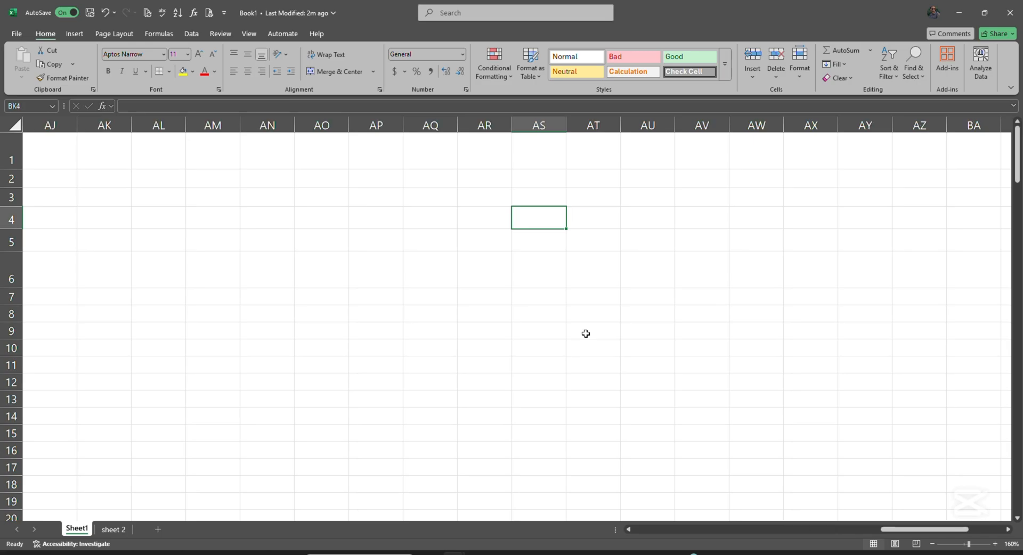
key("Left")
key("Left")
key("Left")
key("Left")
key("Left")
key("Left")
key("Left")
key("Left")
key("Left")
key("Left")
key("Left")
key("Left")
key("Left")
key("Left")
key("Left")
key("Left")
key("Left")
key("Left")
key("Left")
key("Left")
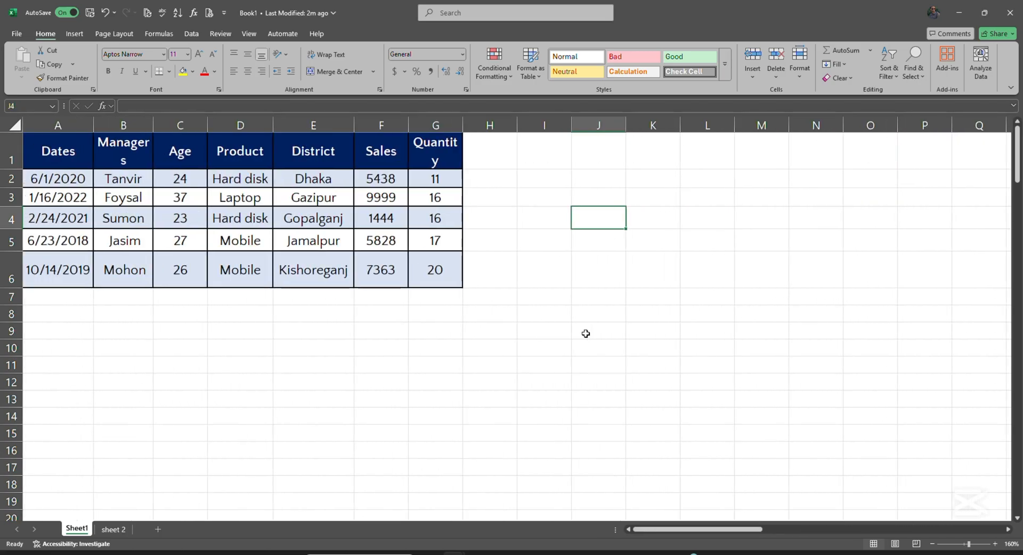
left_click(462, 17)
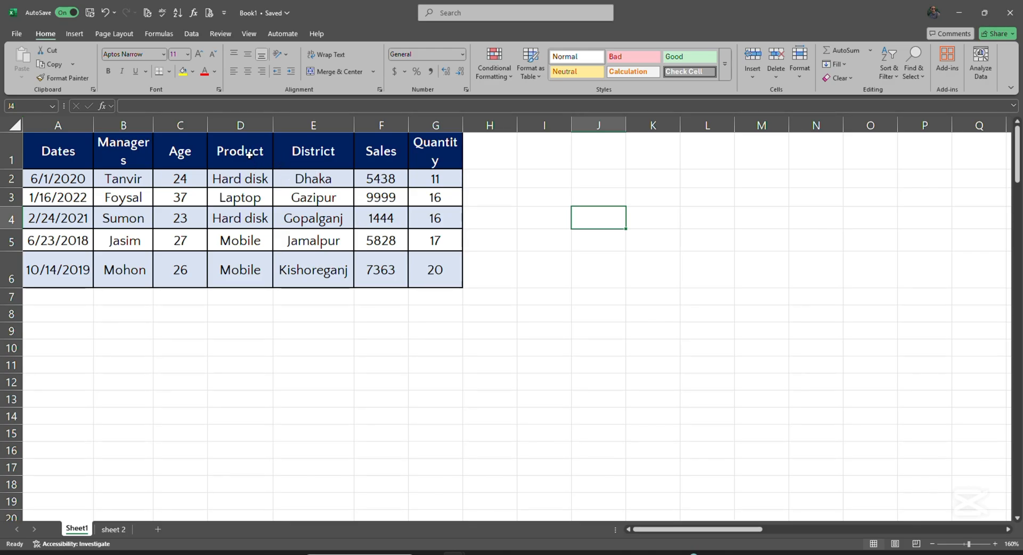
Insert a blank column before Product and a blank row at row 3
left_click(236, 128)
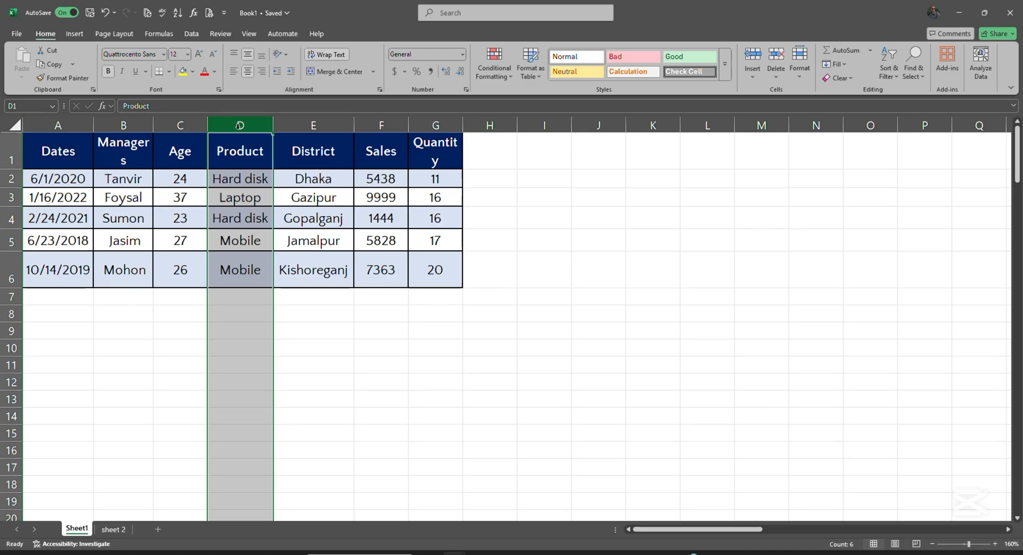
right_click(240, 126)
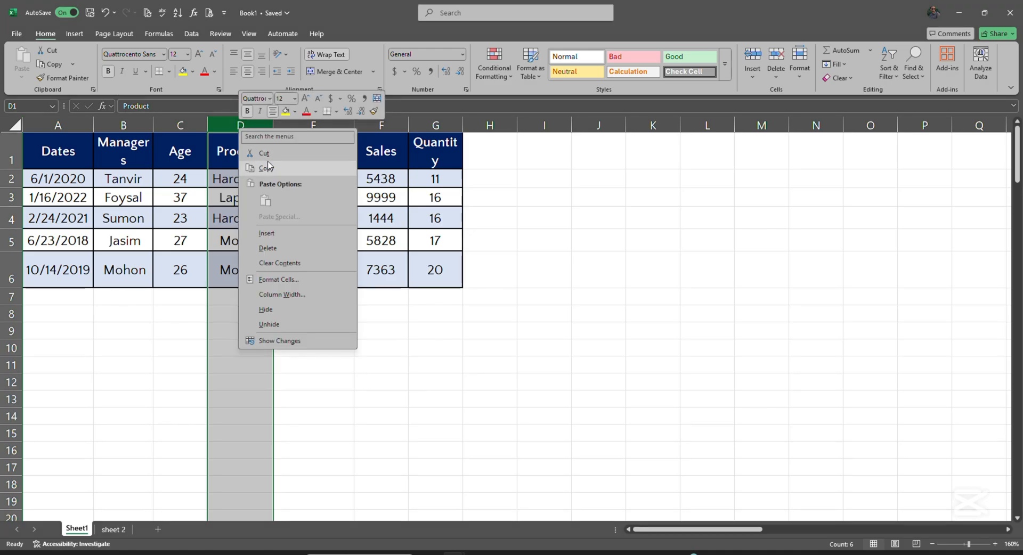
left_click(277, 235)
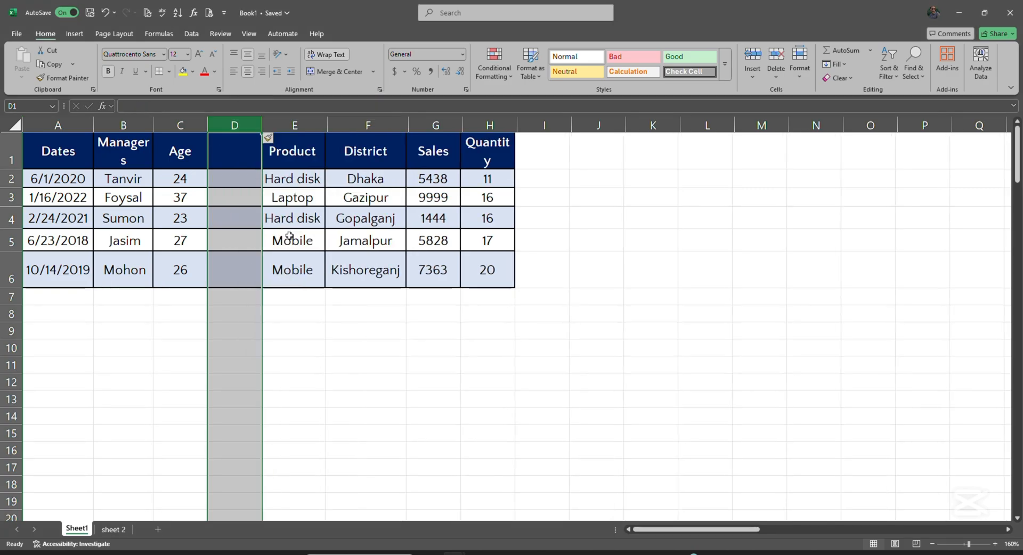
left_click(305, 367)
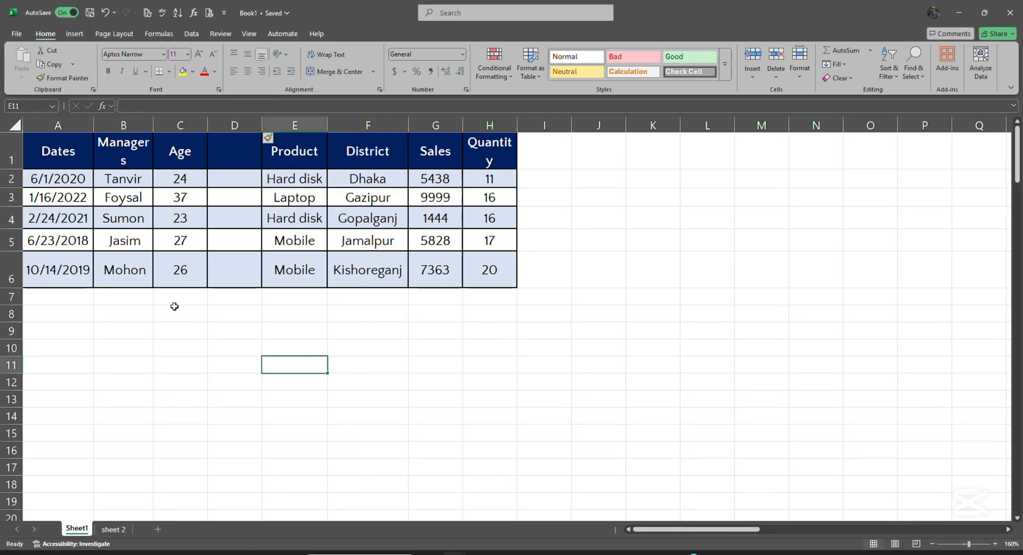
left_click(10, 197)
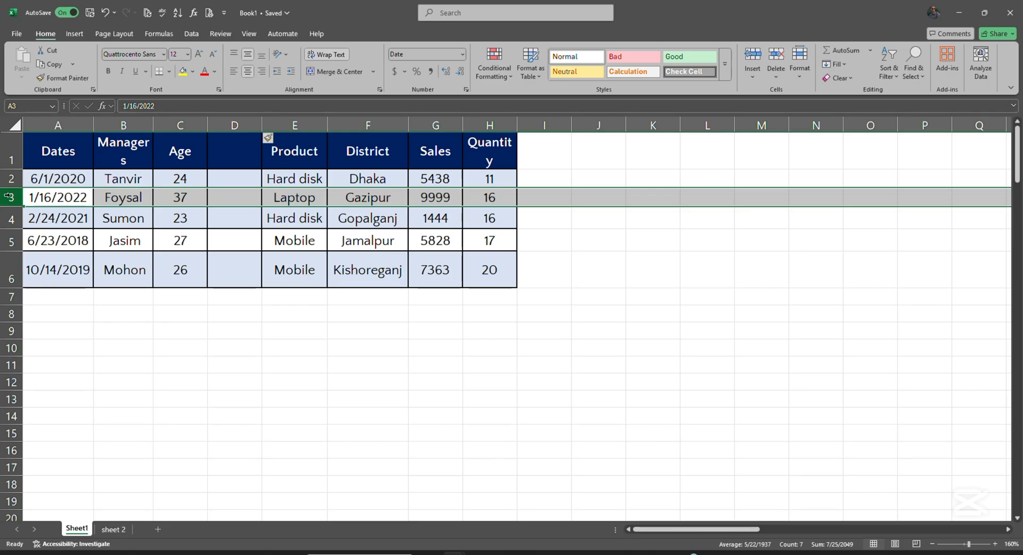
right_click(10, 196)
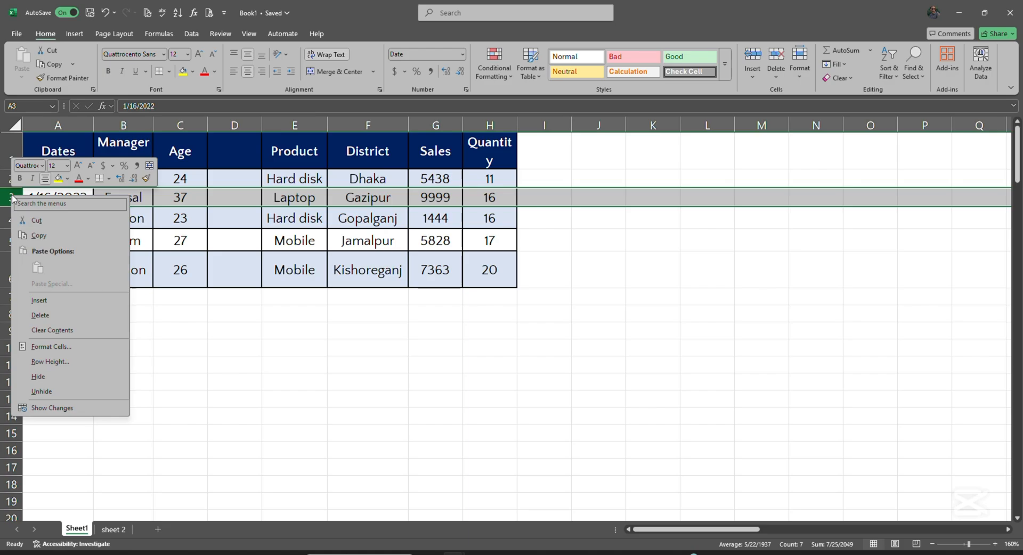
left_click(53, 301)
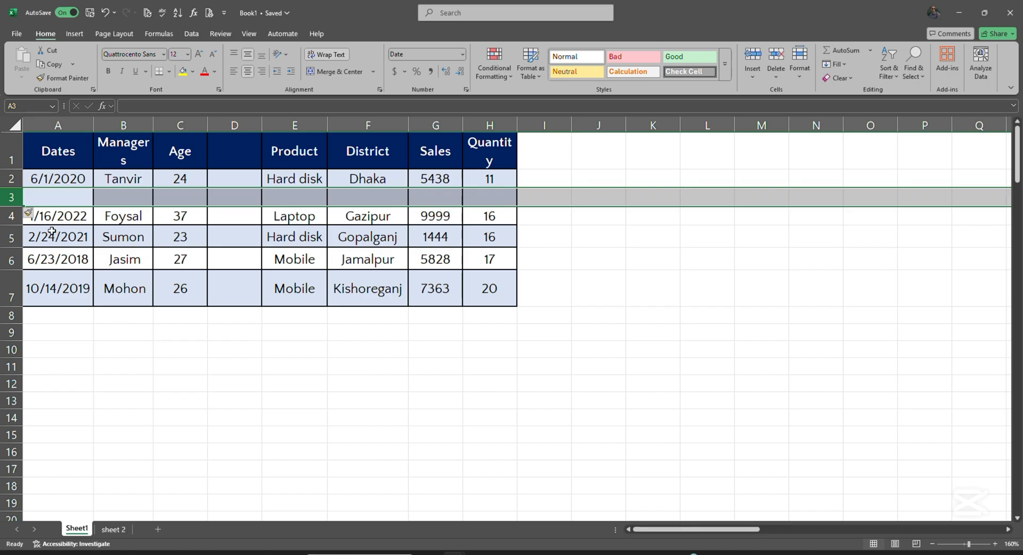
Delete the empty column D
left_click(235, 127)
right_click(235, 126)
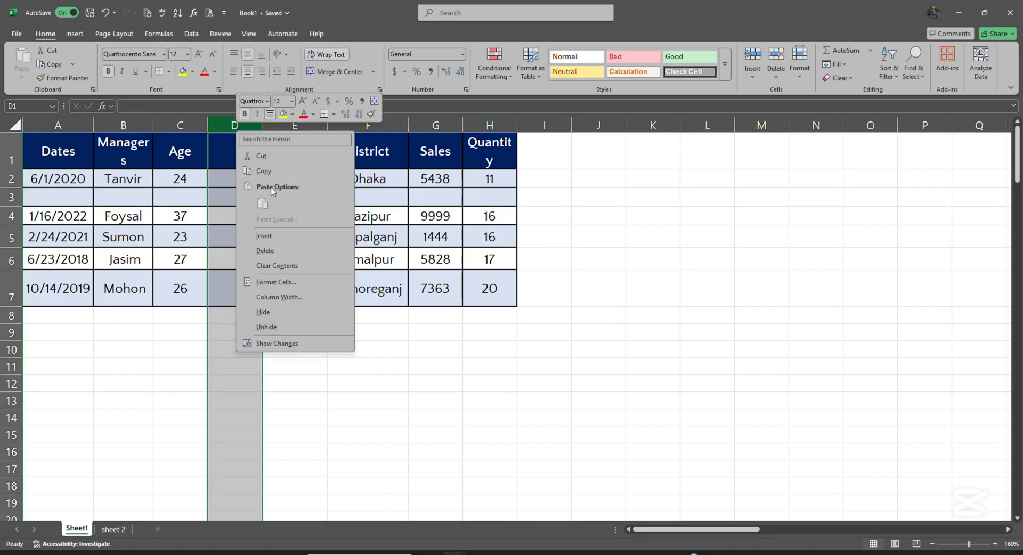
left_click(283, 250)
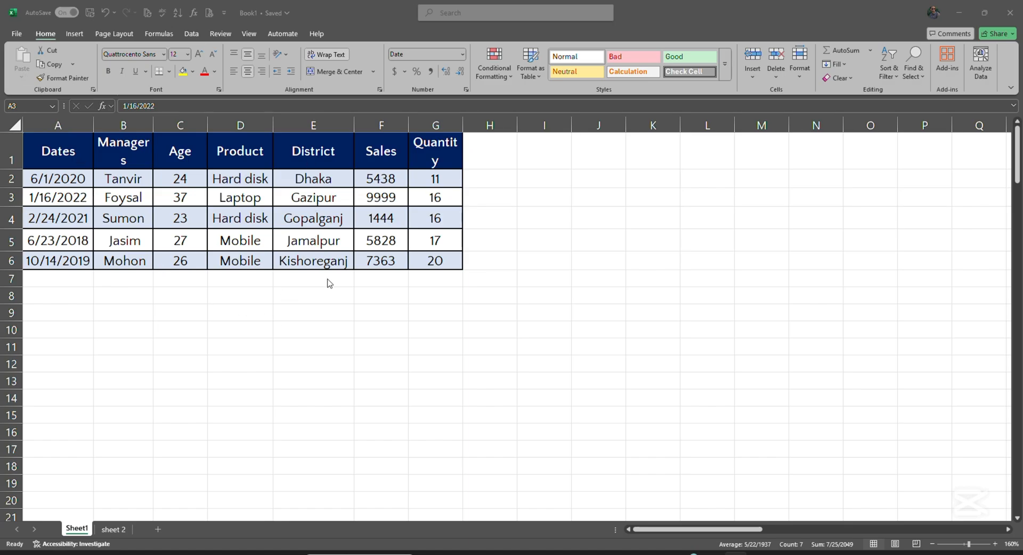
Copy Dhaka from cell E2 and paste it into L6
key("shift+space")
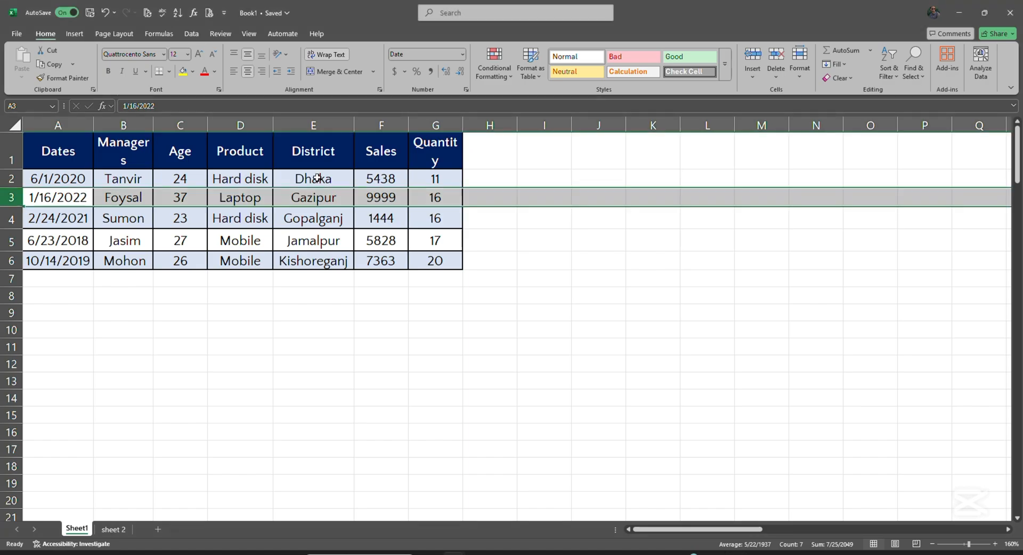
left_click(316, 178)
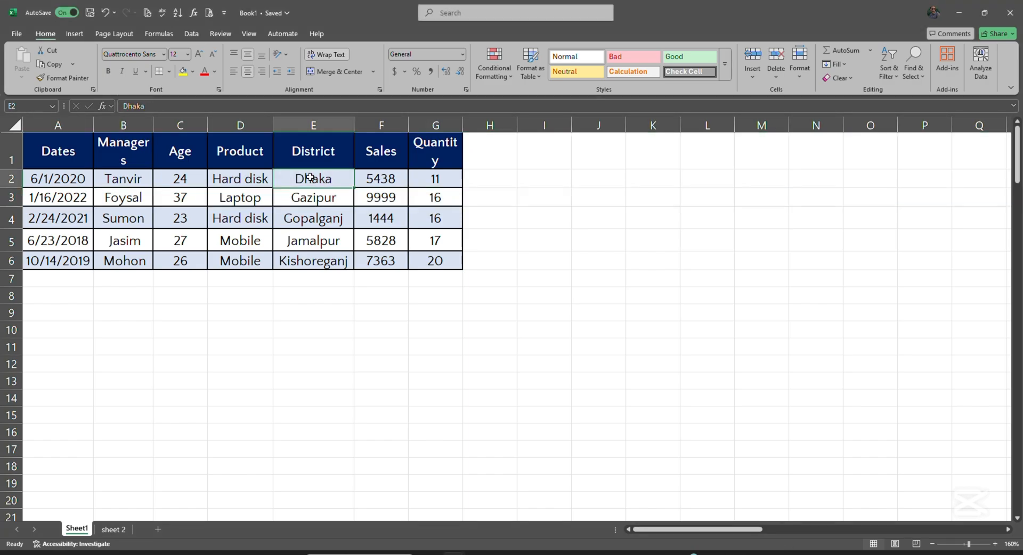
key("ctrl+c")
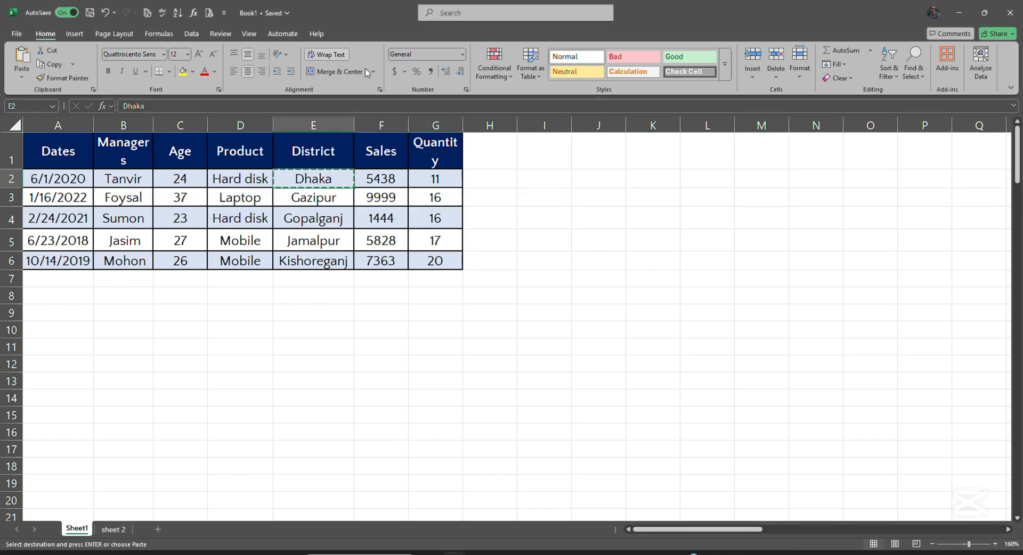
left_click(691, 263)
left_click(24, 66)
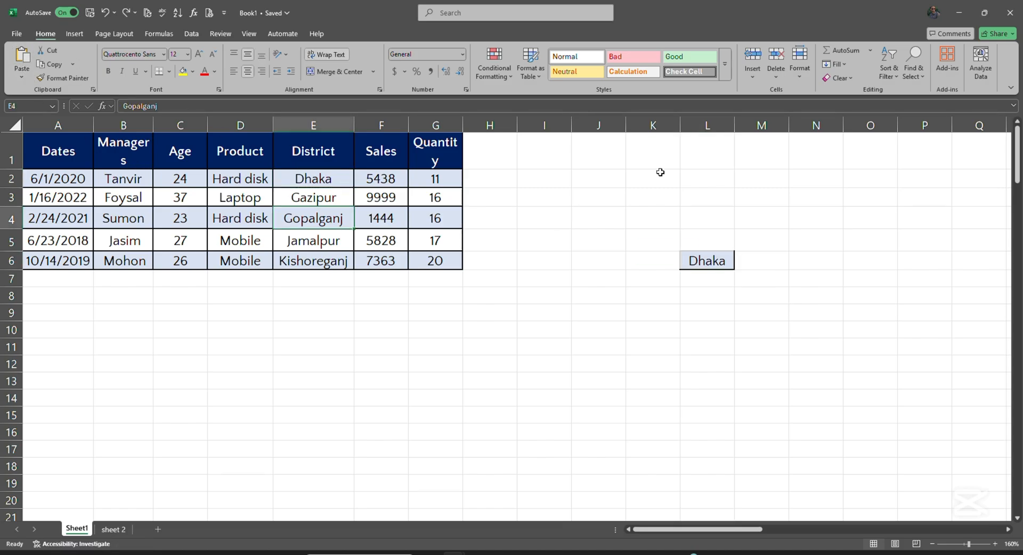
Cut Gopalganj out of E4, paste it into K2, then undo that paste
double_click(337, 219)
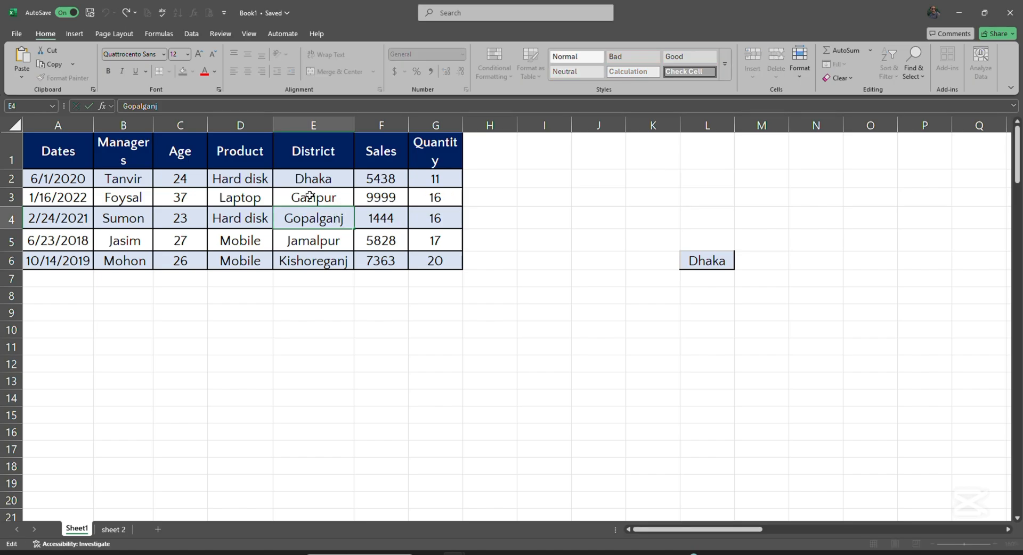
double_click(292, 218)
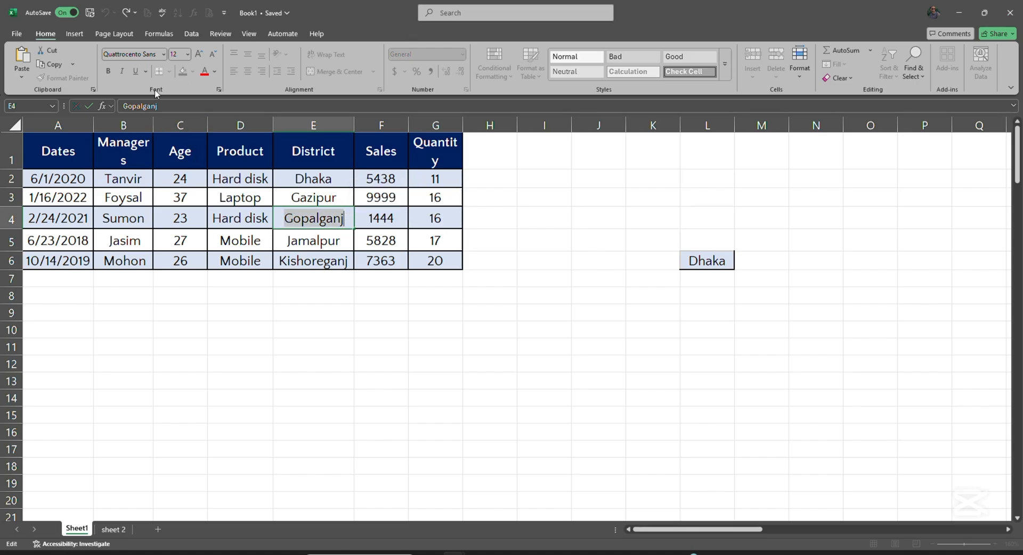
left_click(52, 51)
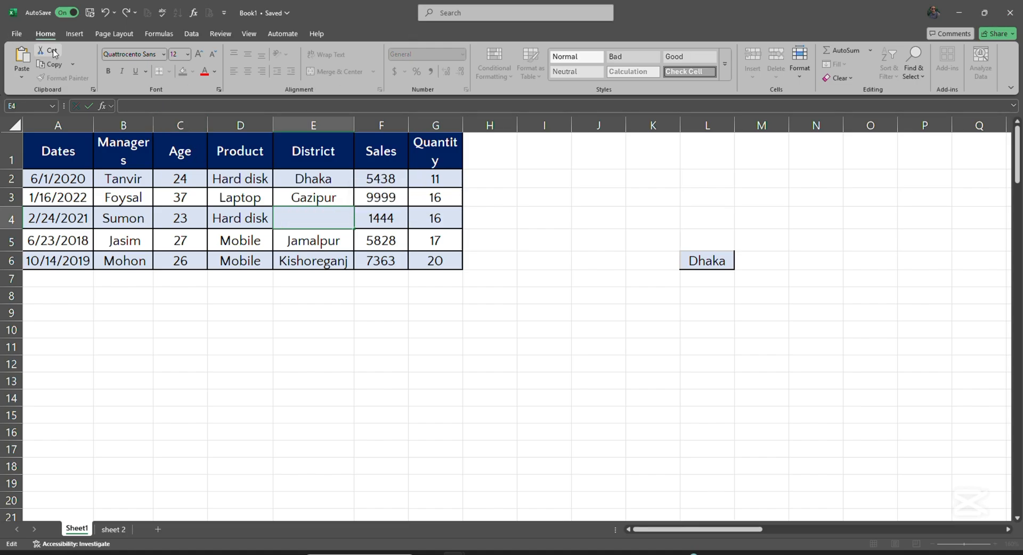
left_click(643, 177)
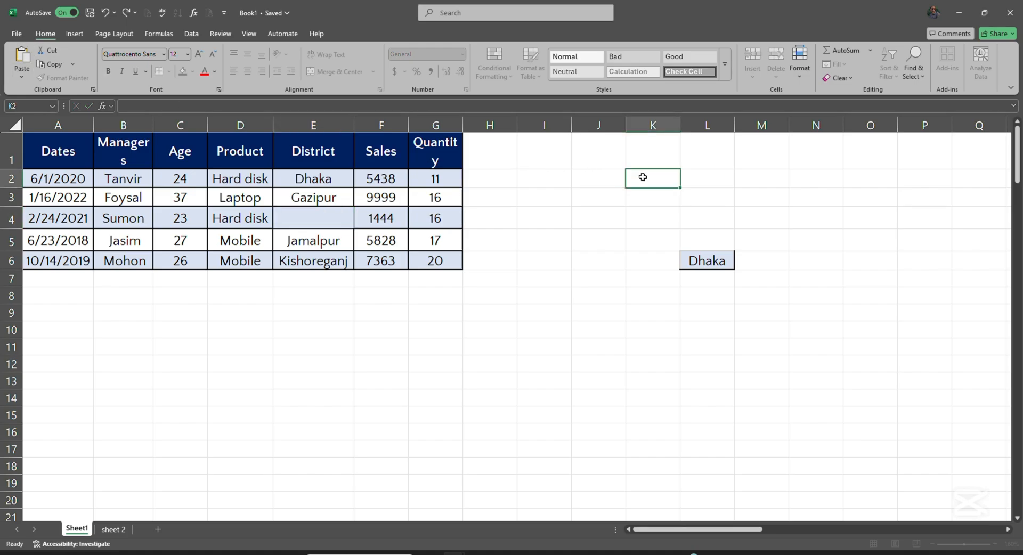
left_click(22, 69)
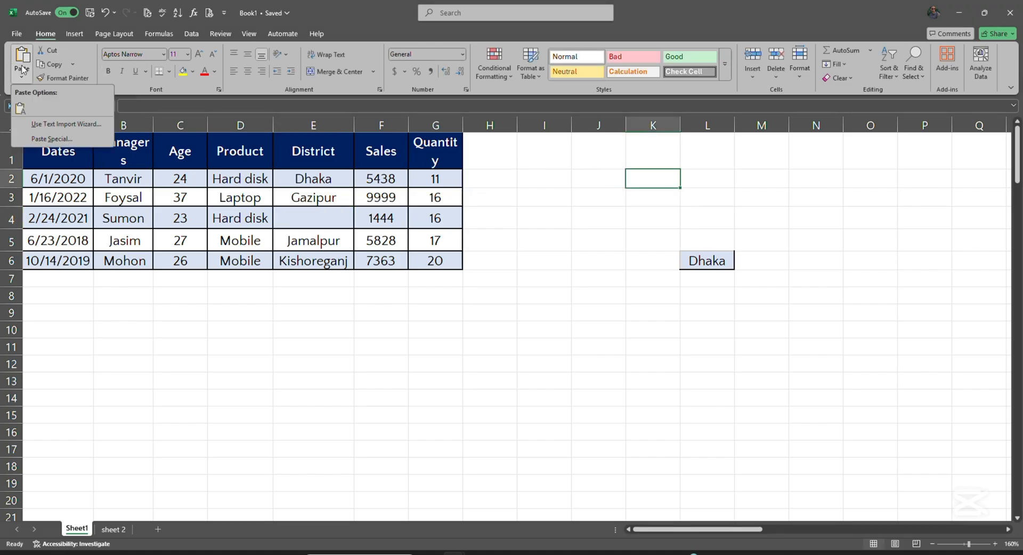
left_click(23, 63)
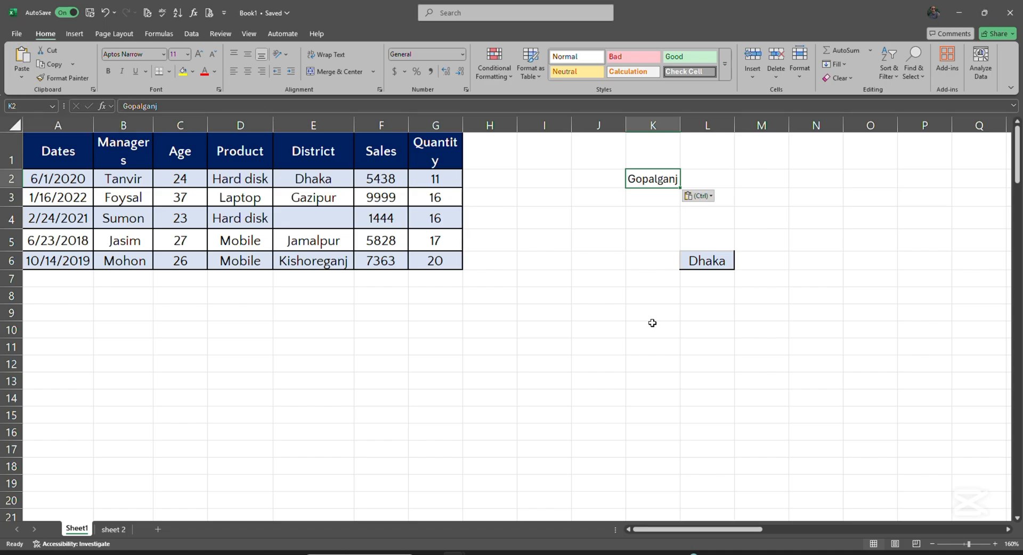
key("ctrl+z")
key("ctrl+z")
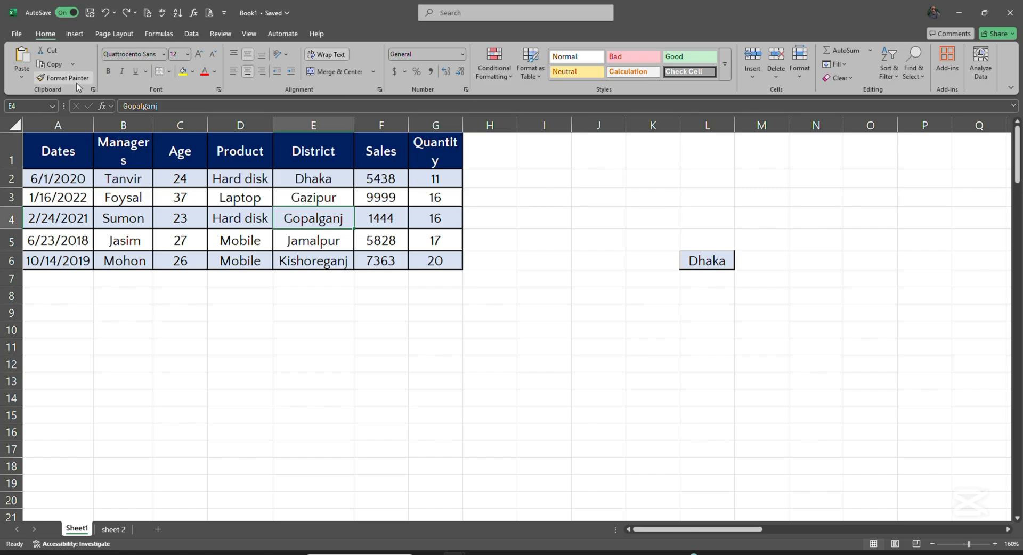
Use Format Painter to copy a blank cell's plain formatting onto the Dhaka cell L6
left_click(584, 347)
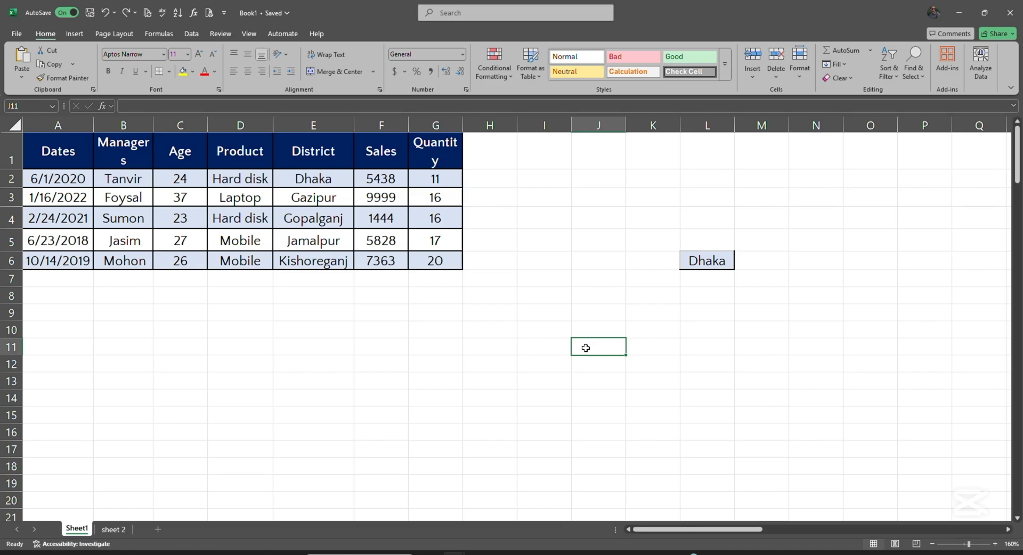
left_click(65, 77)
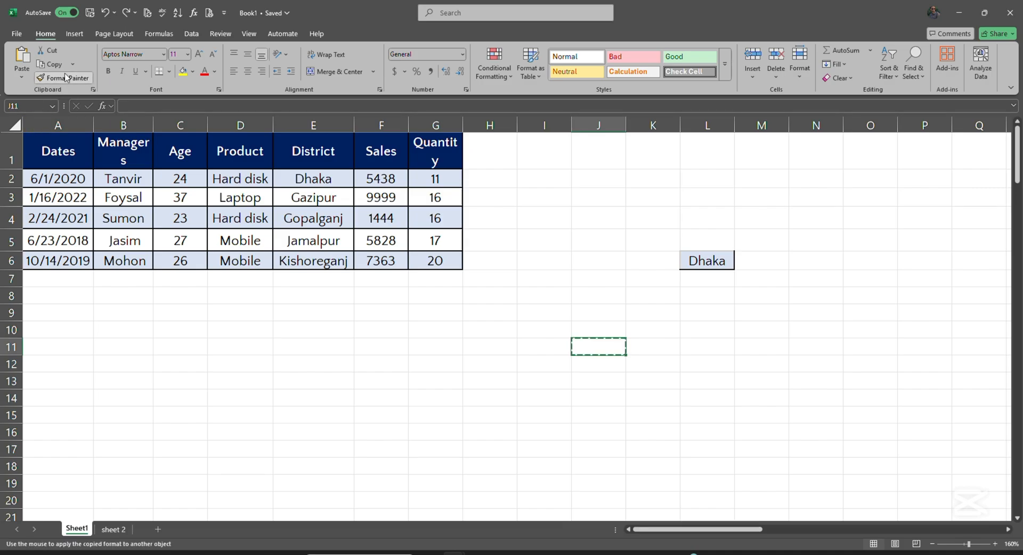
left_click(704, 261)
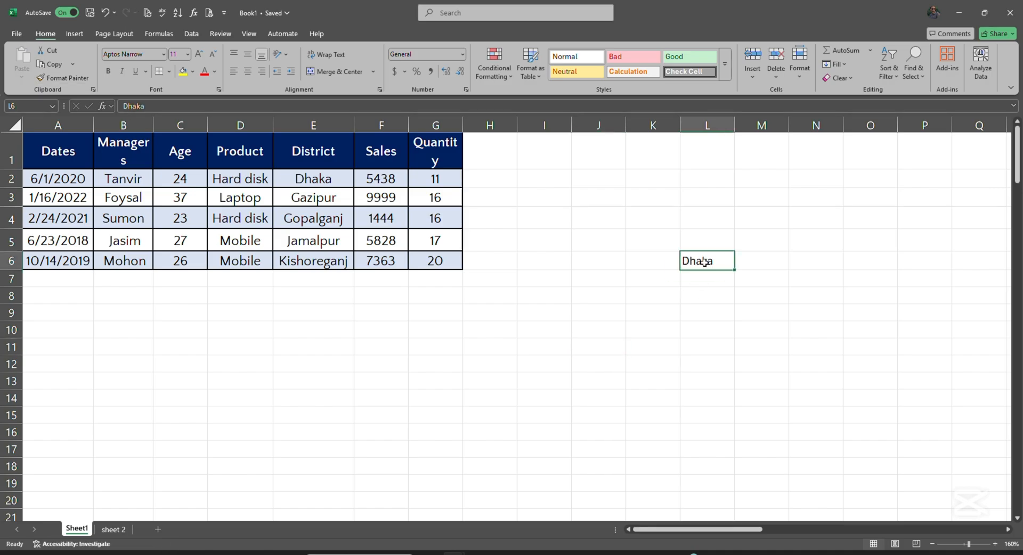
left_click(589, 371)
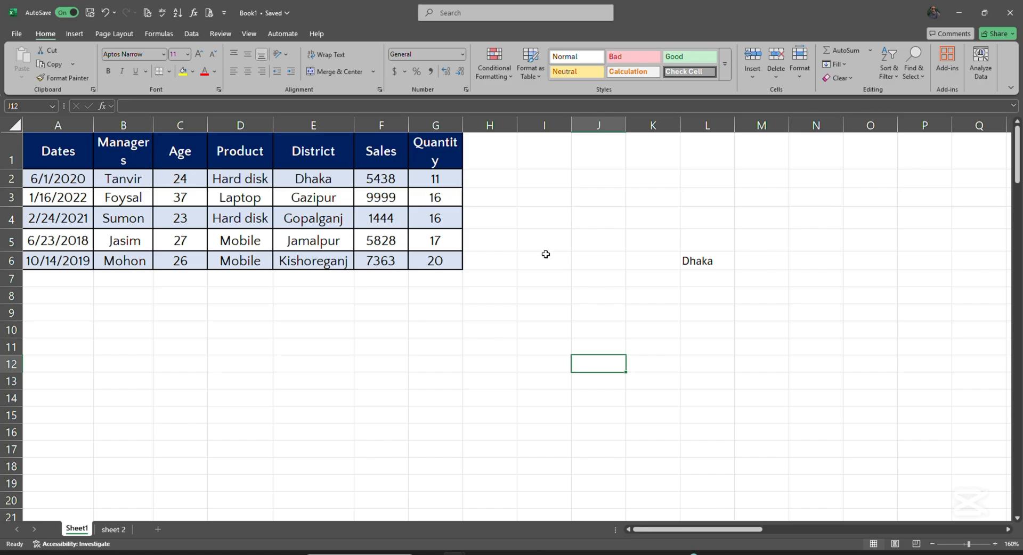
Copy the 17 from G5 into J5, then undo the paste and cancel the copy
left_click(434, 241)
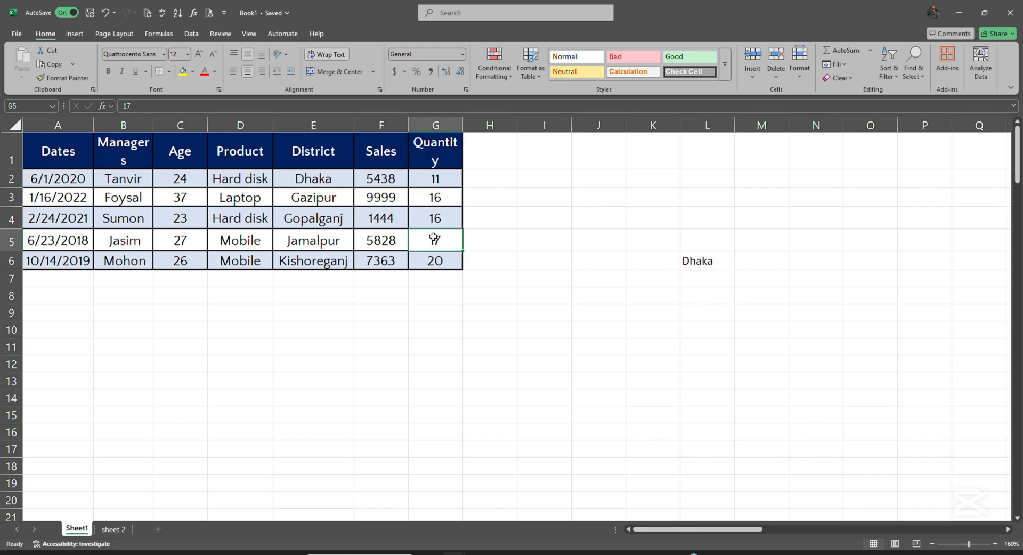
key("ctrl+c")
left_click(590, 243)
key("ctrl+v")
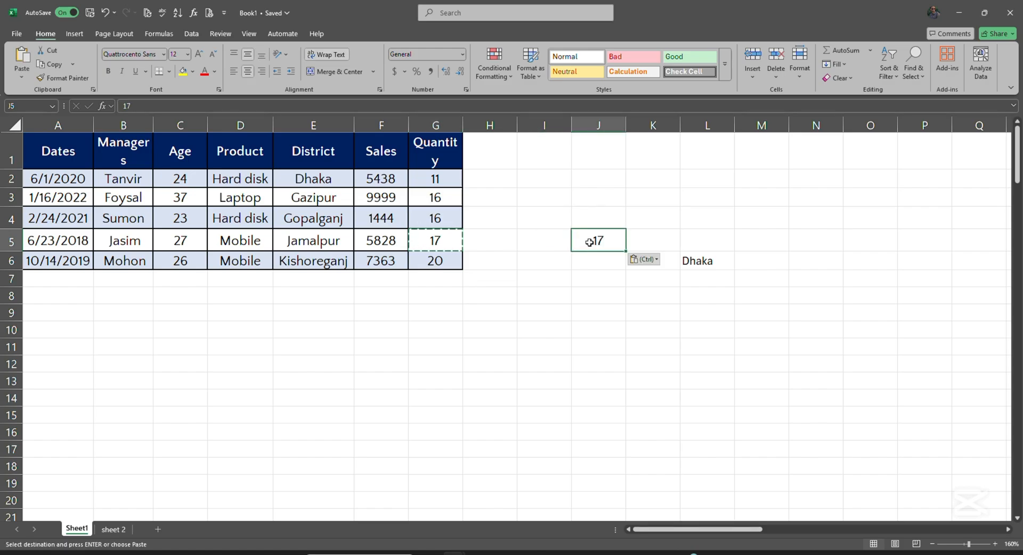
key("ctrl+z")
double_click(556, 265)
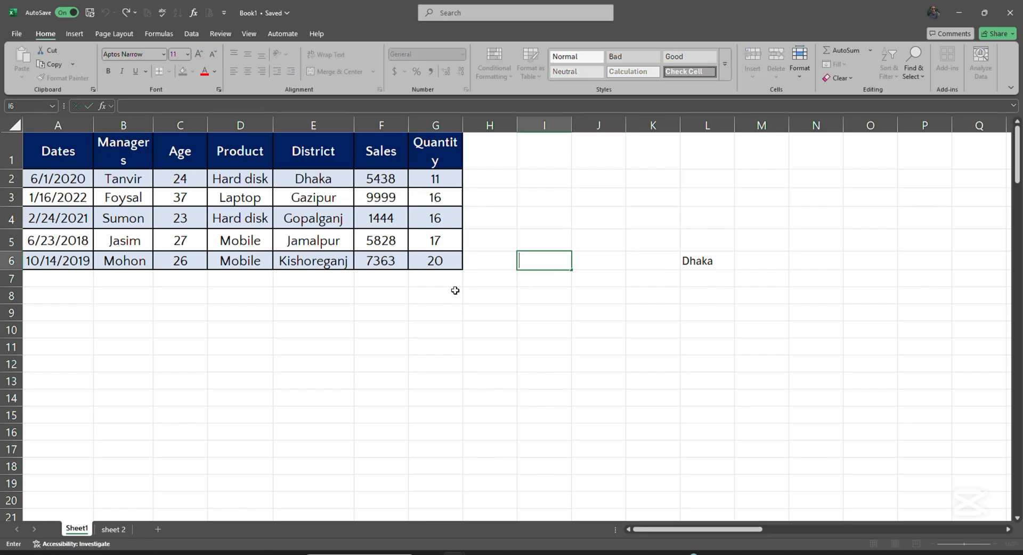
left_click(323, 244)
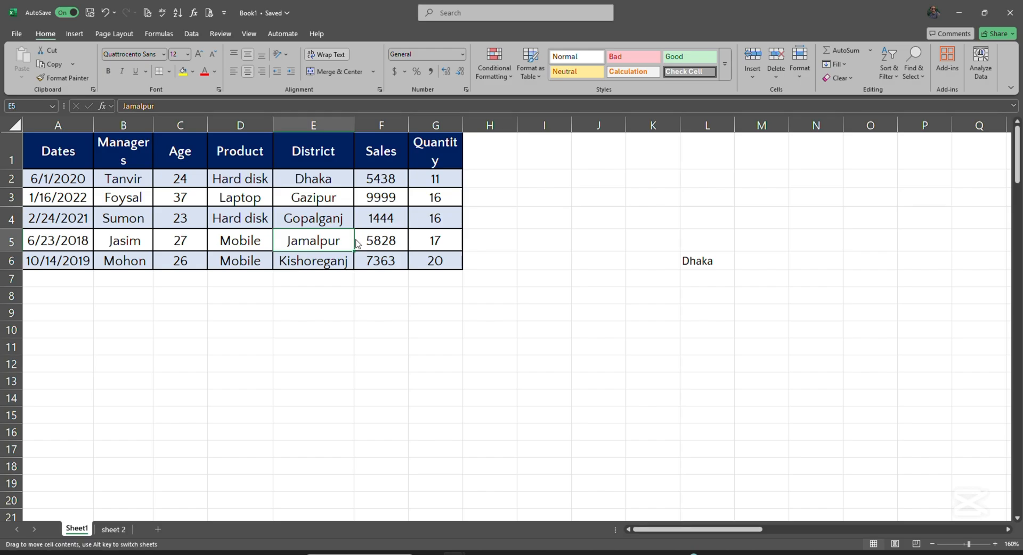
Move Jamalpur from E5 to K3 and back, then copy it into K3 with Ctrl-drag
left_click_drag(354, 242, 673, 202)
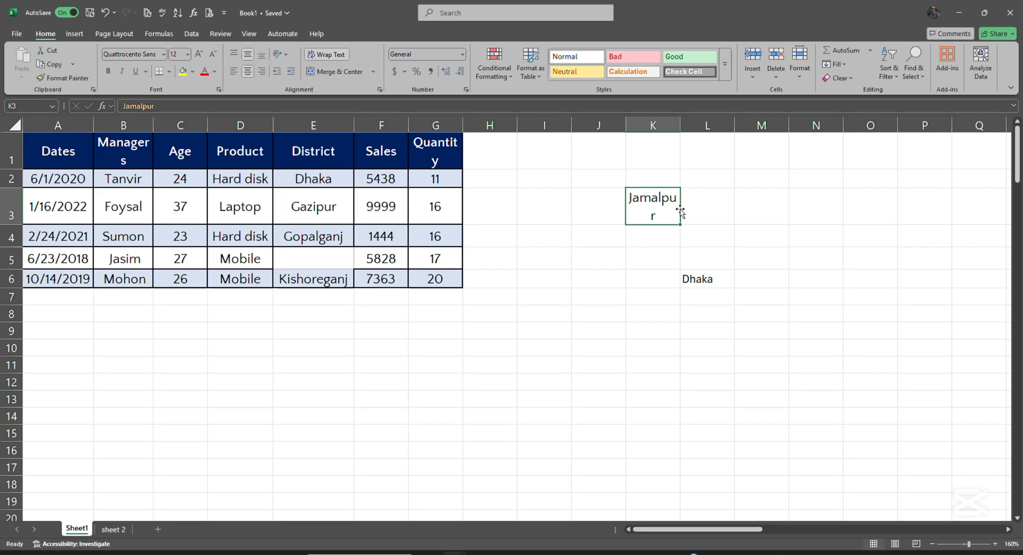
left_click_drag(682, 213, 324, 272)
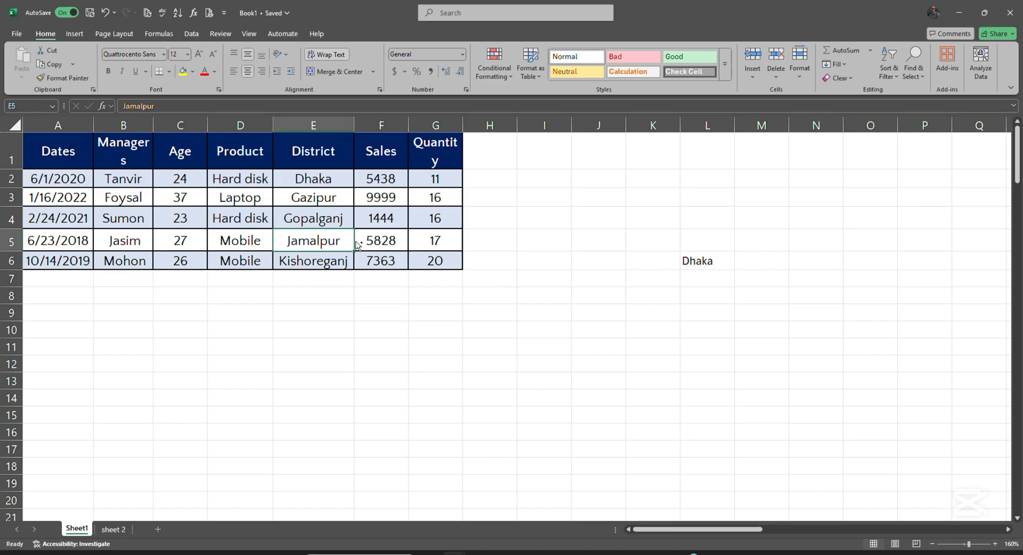
left_click_drag(356, 244, 638, 202)
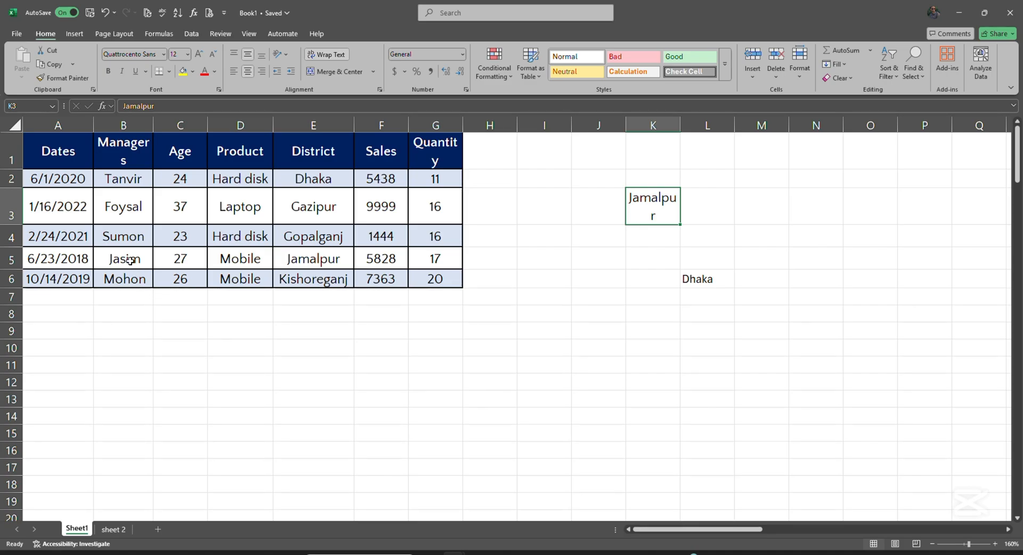
Undo a trial copy of B5 to H9, then copy Sumon from B4 into D9:F9
left_click(149, 261)
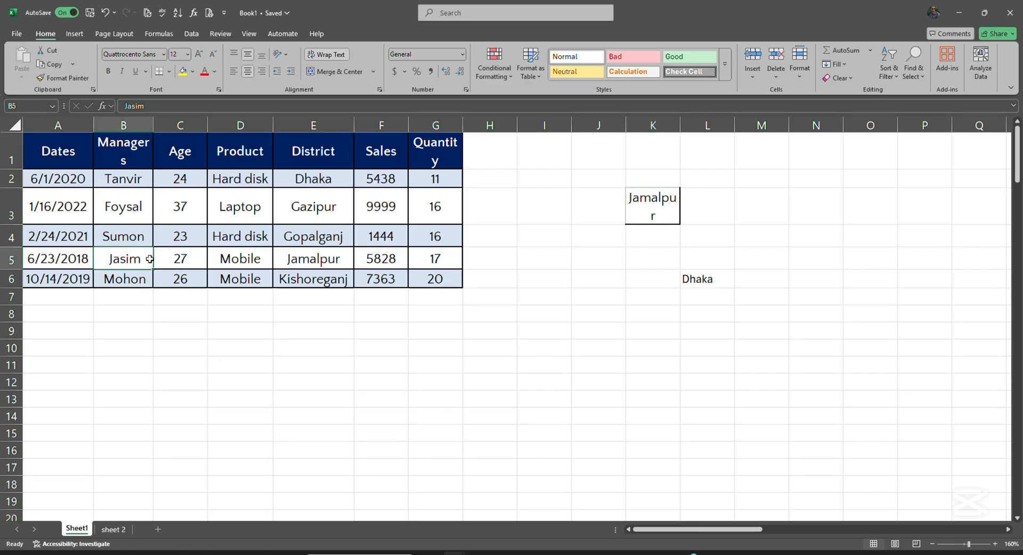
left_click_drag(154, 261, 489, 345)
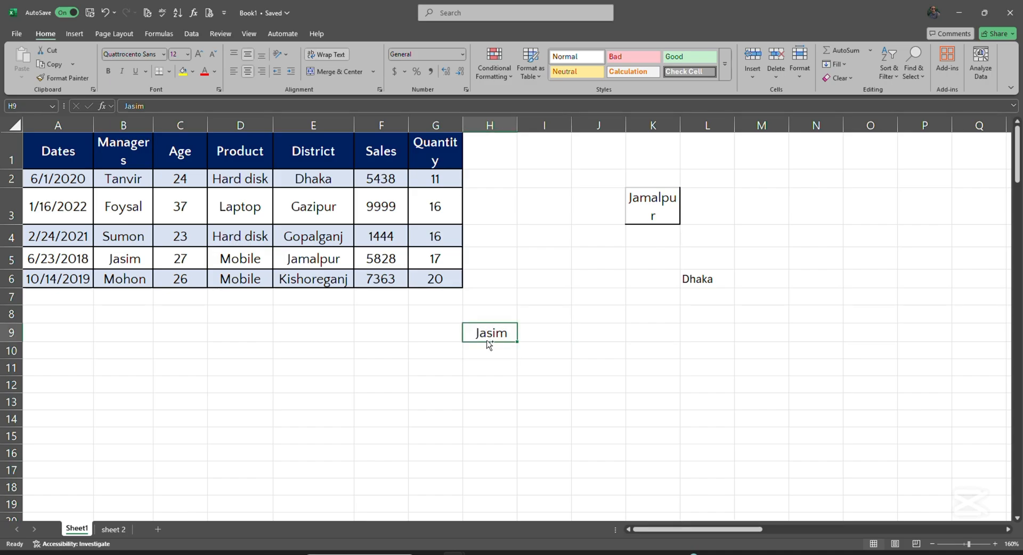
key("ctrl+z")
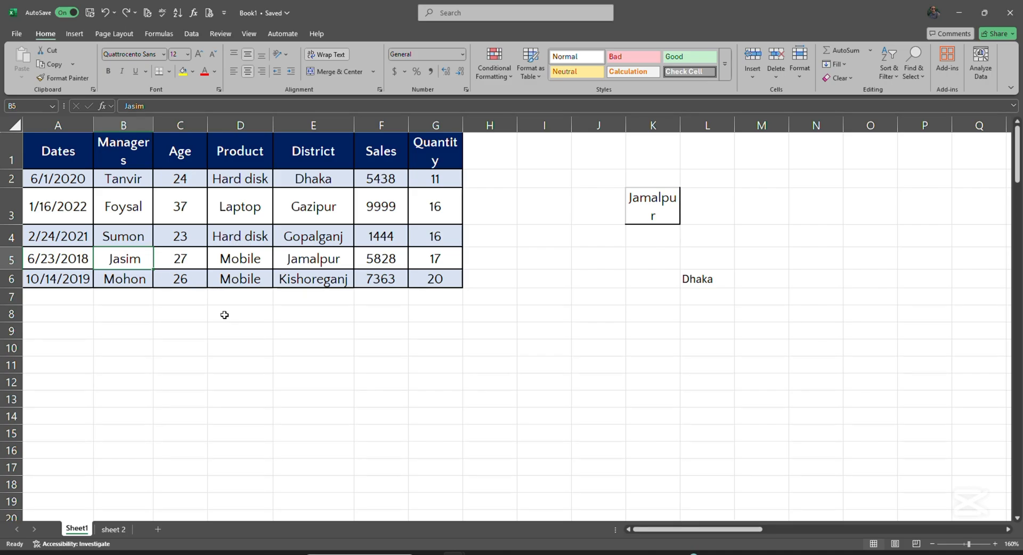
double_click(130, 259)
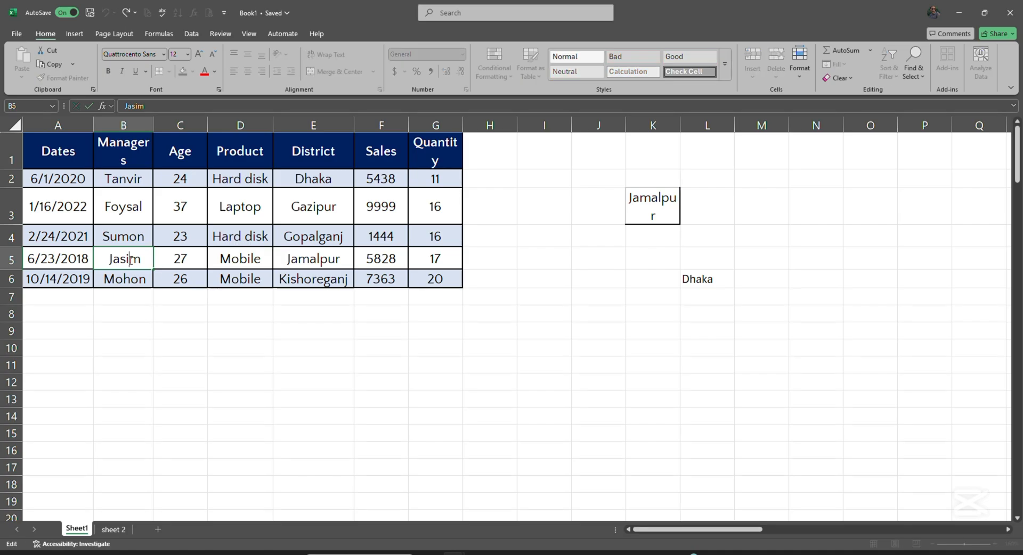
left_click(119, 236)
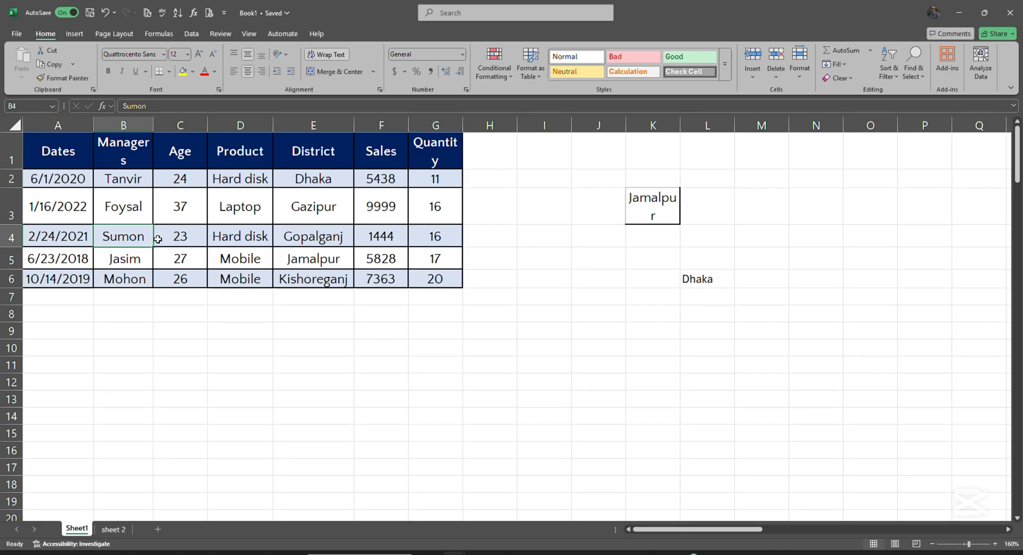
left_click_drag(158, 239, 374, 335)
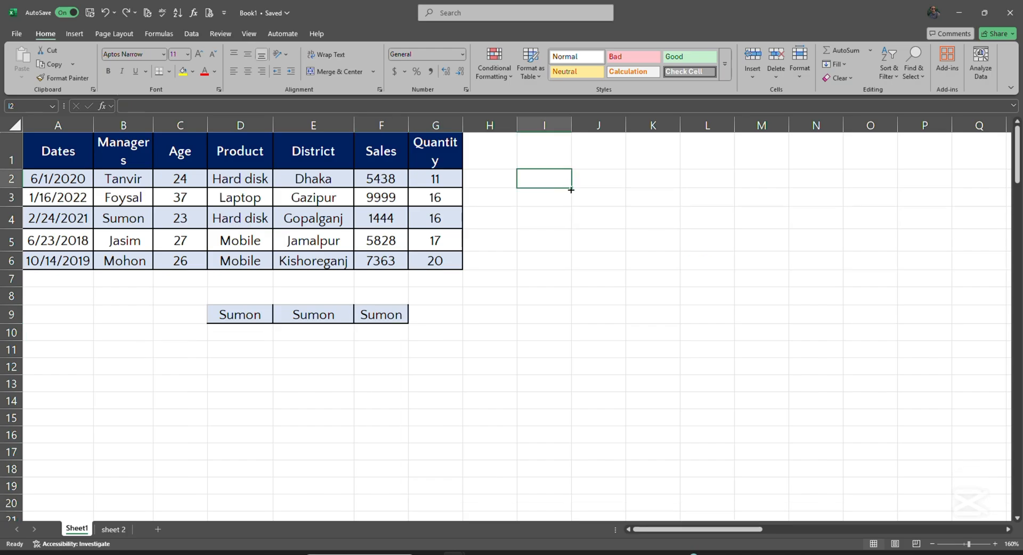
Enter 1 in I2 and fill it down to I8
double_click(564, 184)
type("1")
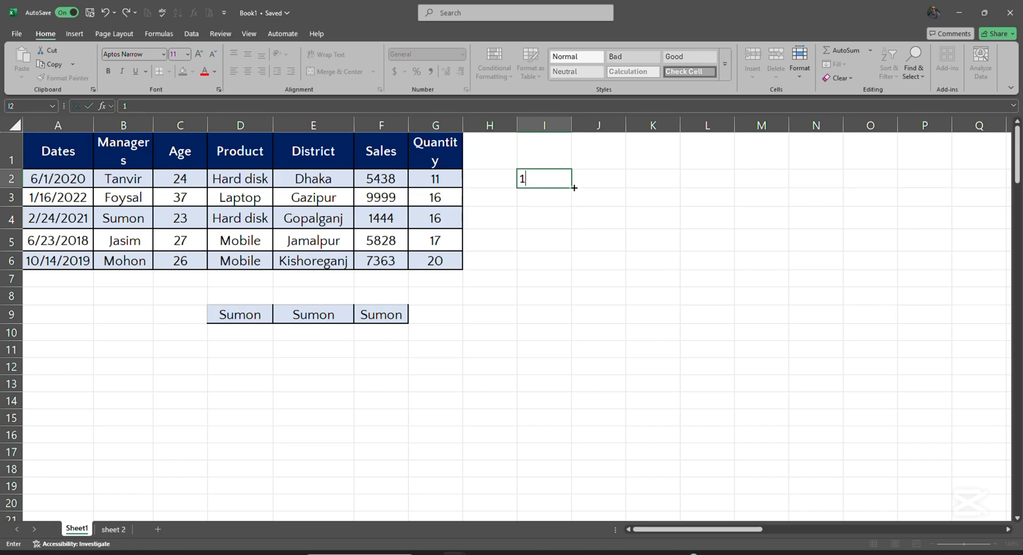
left_click_drag(574, 188, 574, 305)
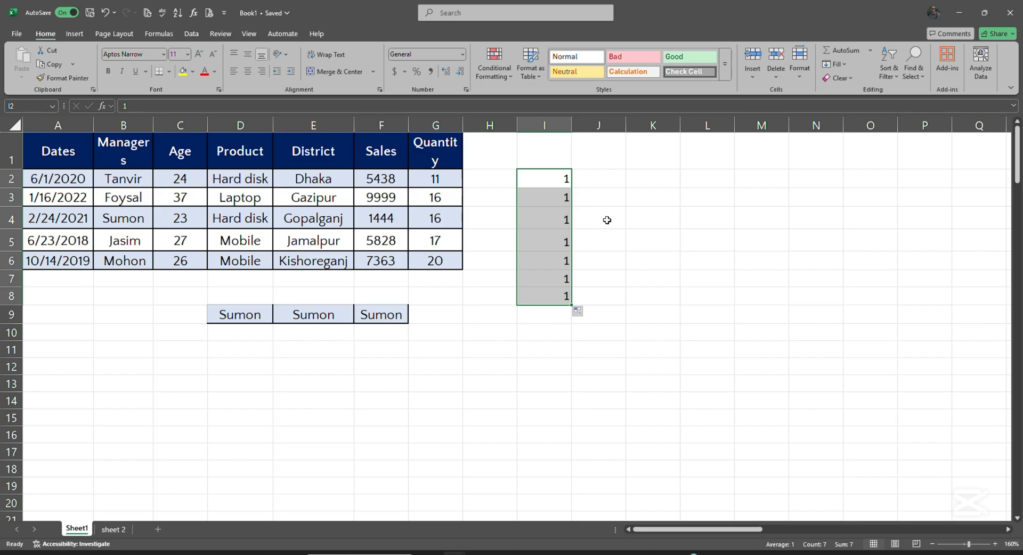
Enter 1 and 2 in K2:K3 and extend the series to 11 down column K
left_click(599, 179)
double_click(637, 183)
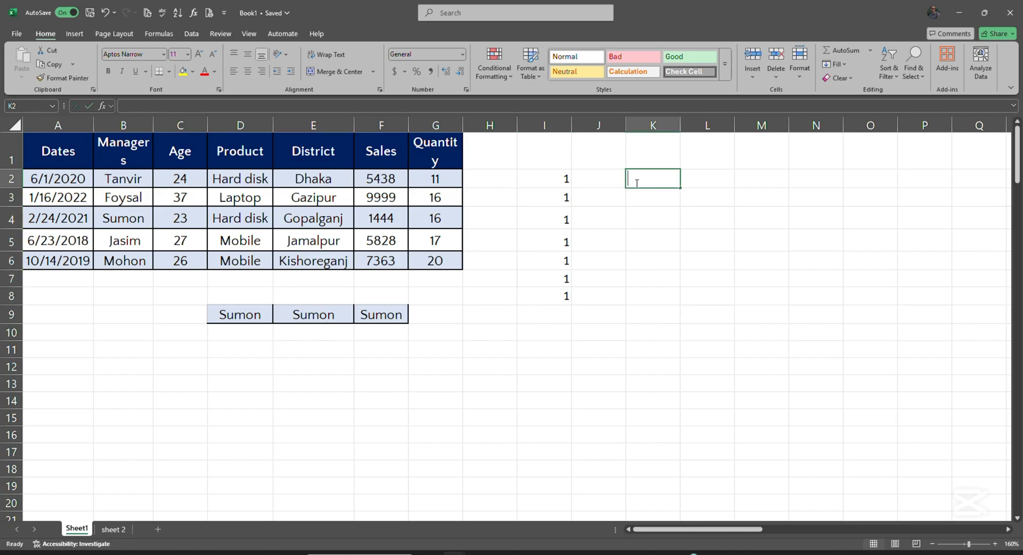
type("1")
left_click(659, 200)
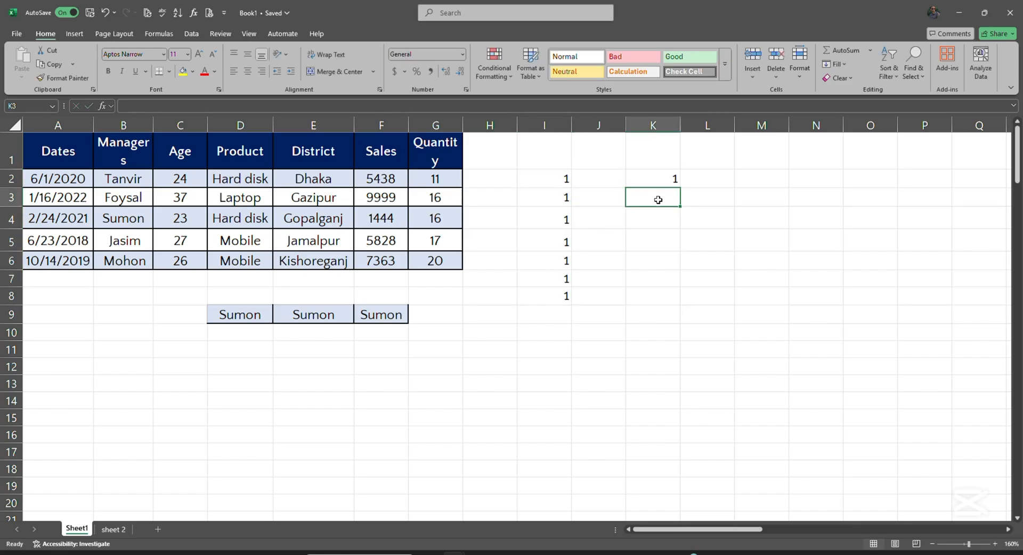
type("2")
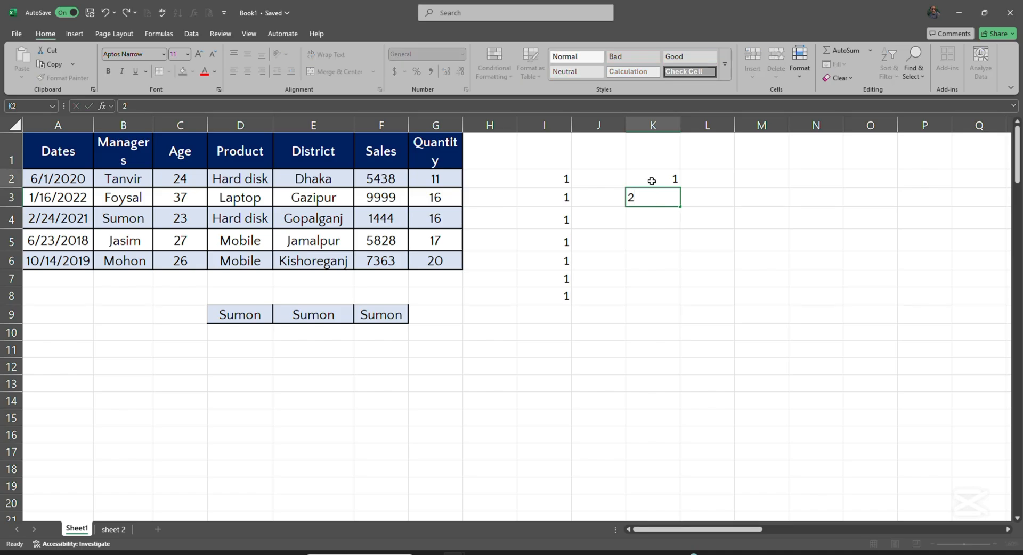
left_click_drag(656, 178, 673, 203)
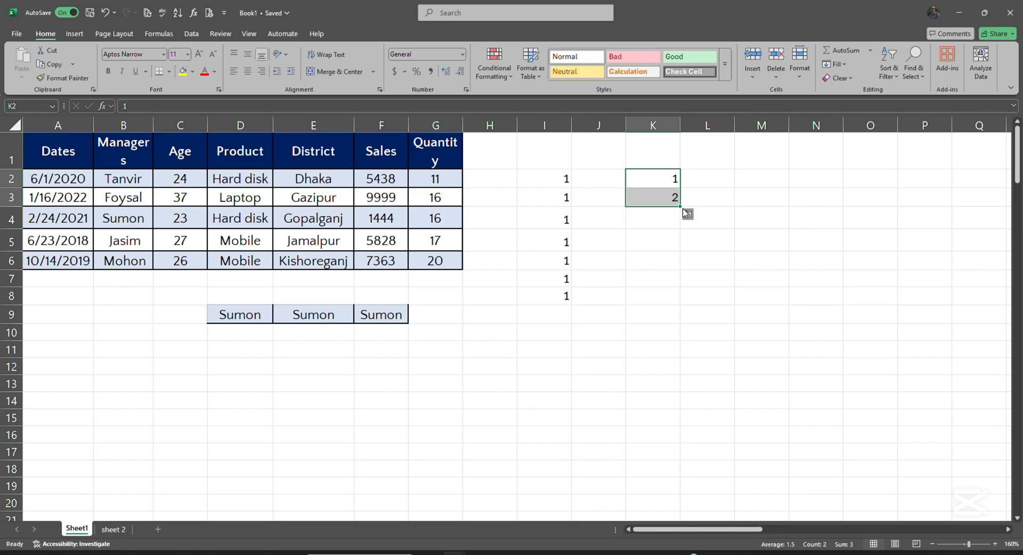
left_click_drag(680, 206, 684, 373)
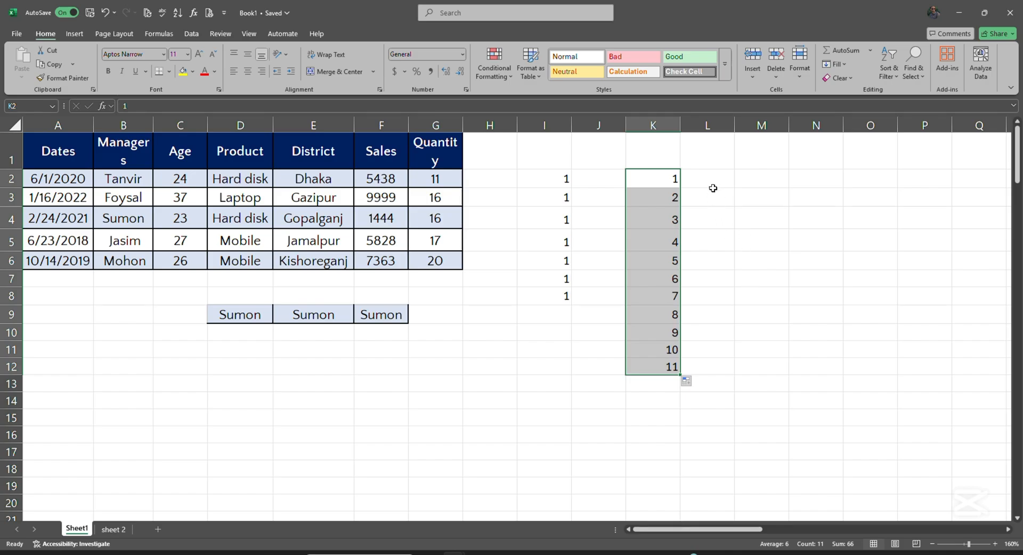
Start with 2 and 4 in M2:M3 and fill even numbers down to 24 in M13
left_click(743, 183)
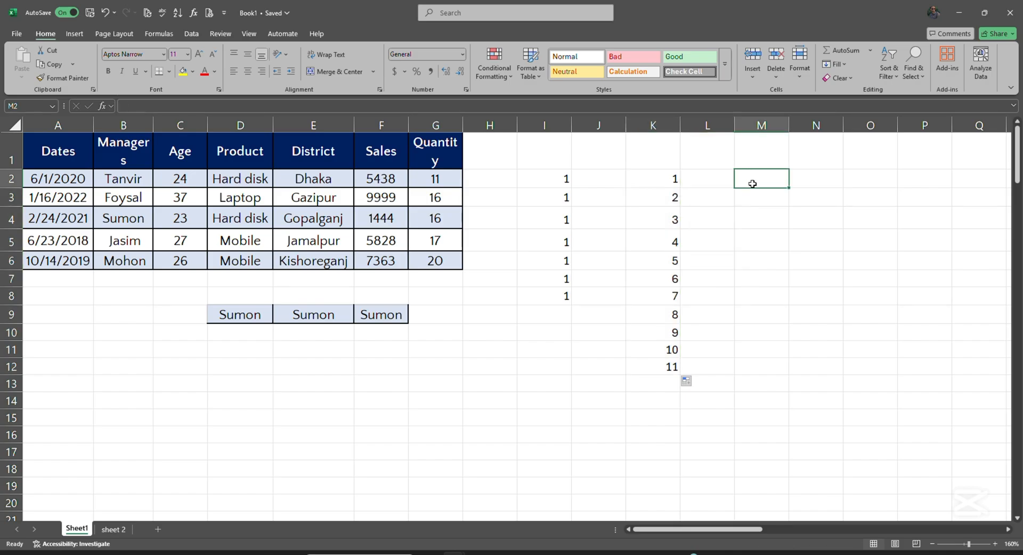
type("2")
left_click(760, 199)
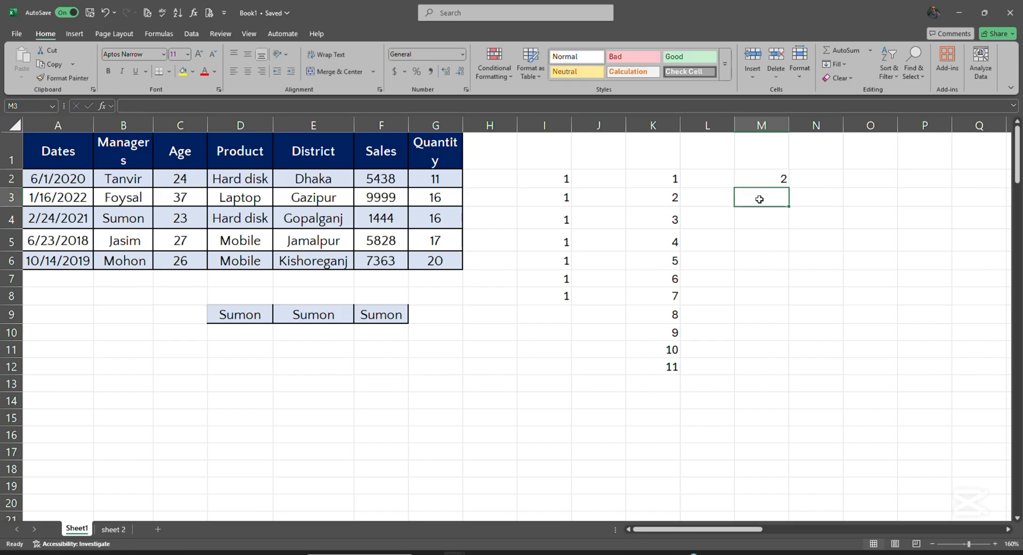
type("4")
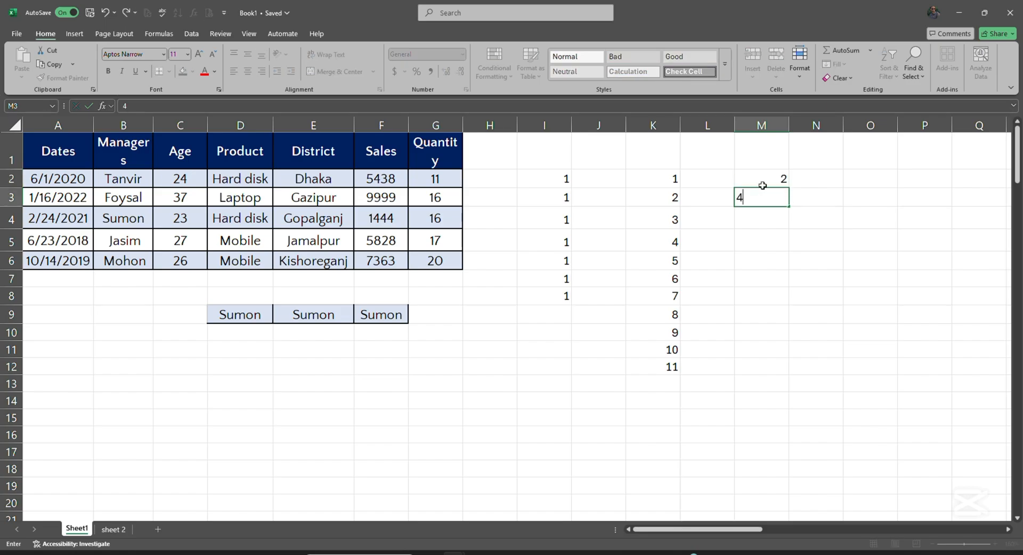
left_click_drag(767, 177, 780, 396)
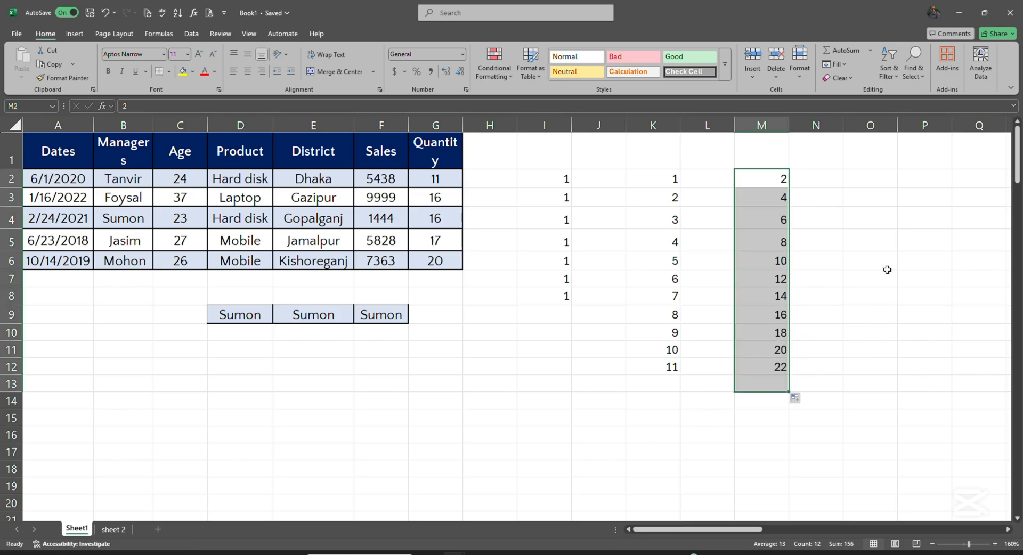
Start with 3 and 5 in O2:O3 and fill odd numbers down to 23 in O12
left_click(852, 179)
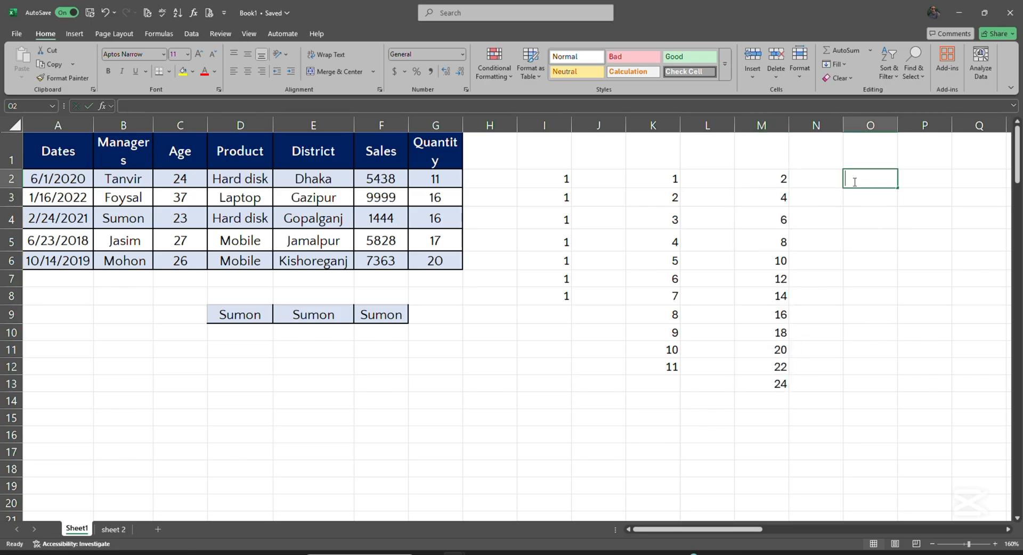
type("3")
left_click(869, 199)
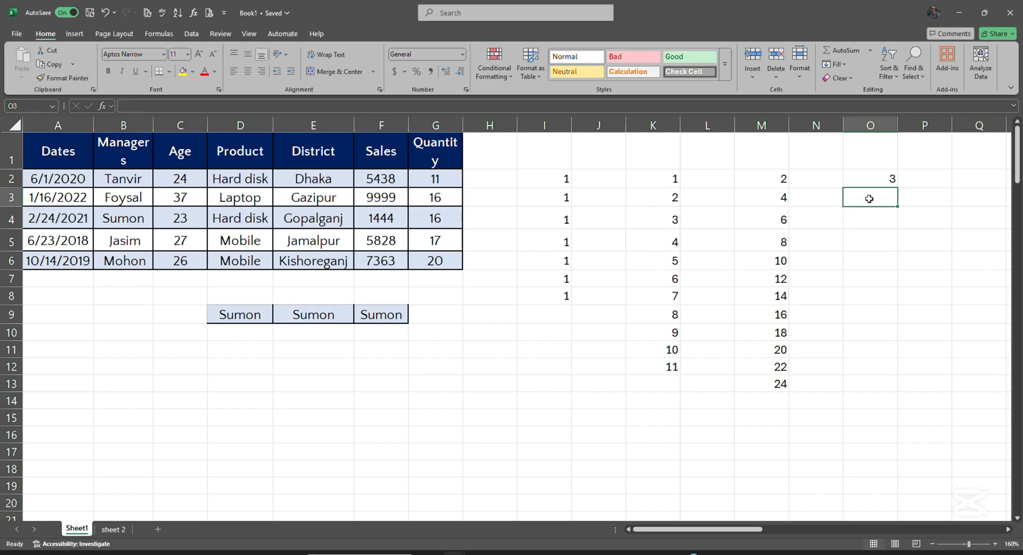
type("5")
left_click_drag(858, 168, 873, 197)
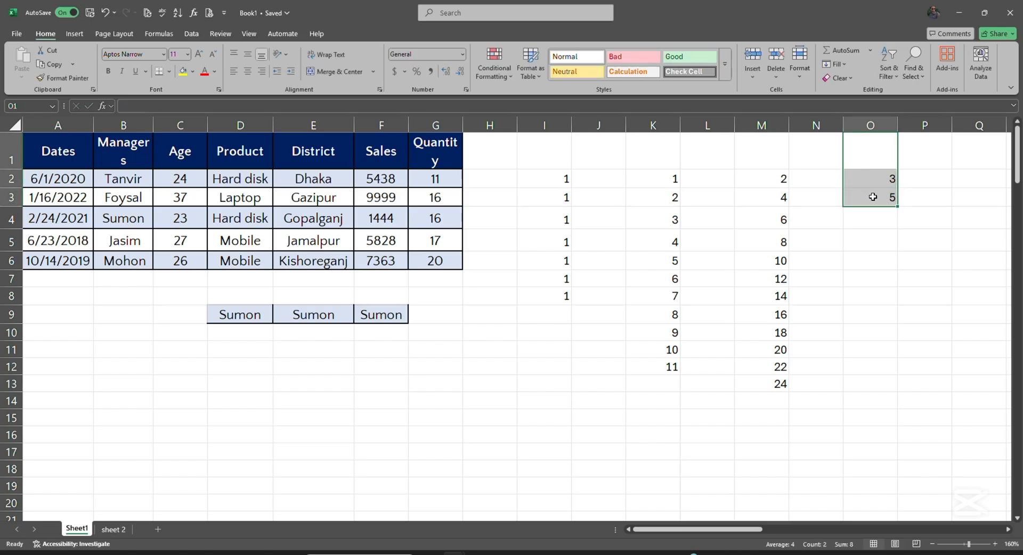
left_click(869, 178)
double_click(877, 179)
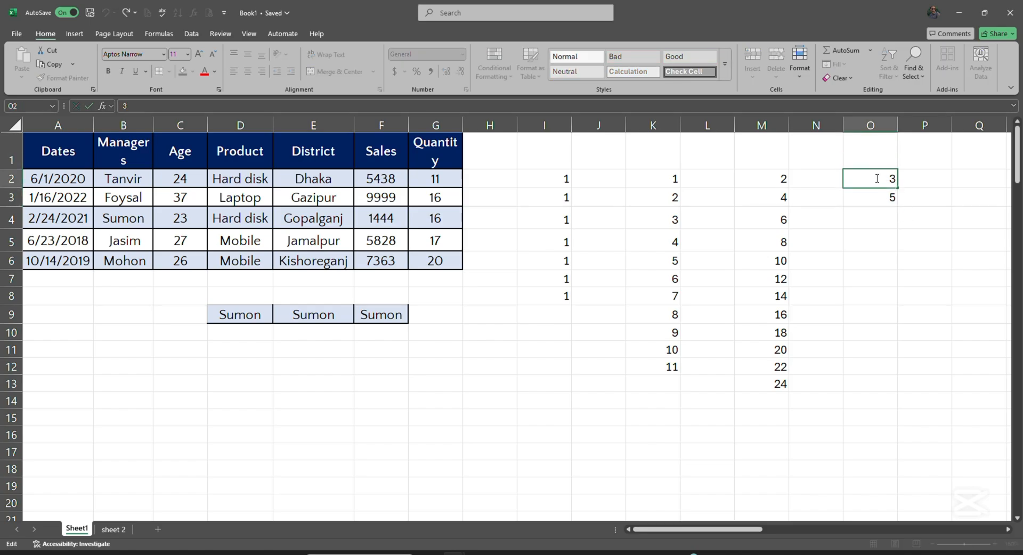
left_click_drag(863, 235, 864, 219)
left_click(865, 178)
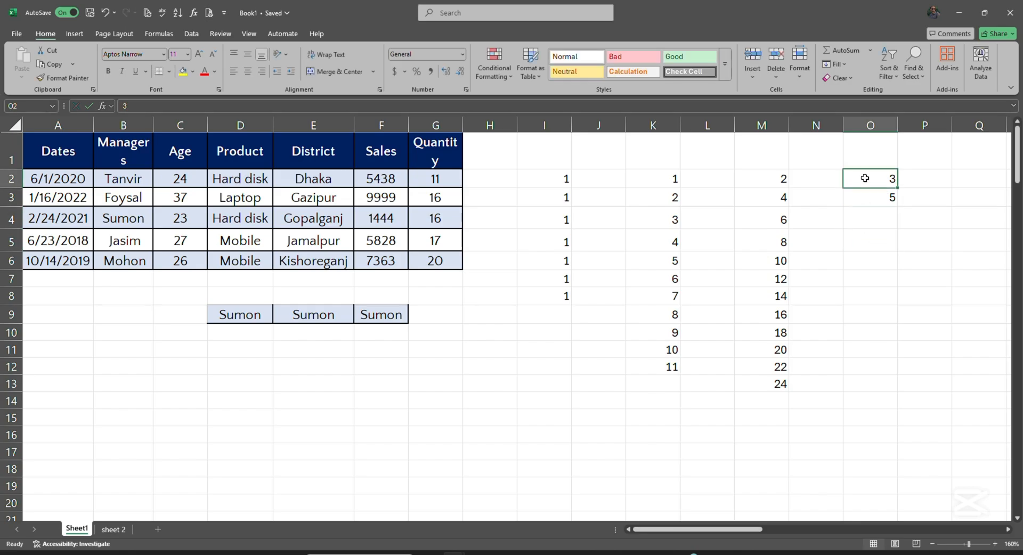
double_click(876, 184)
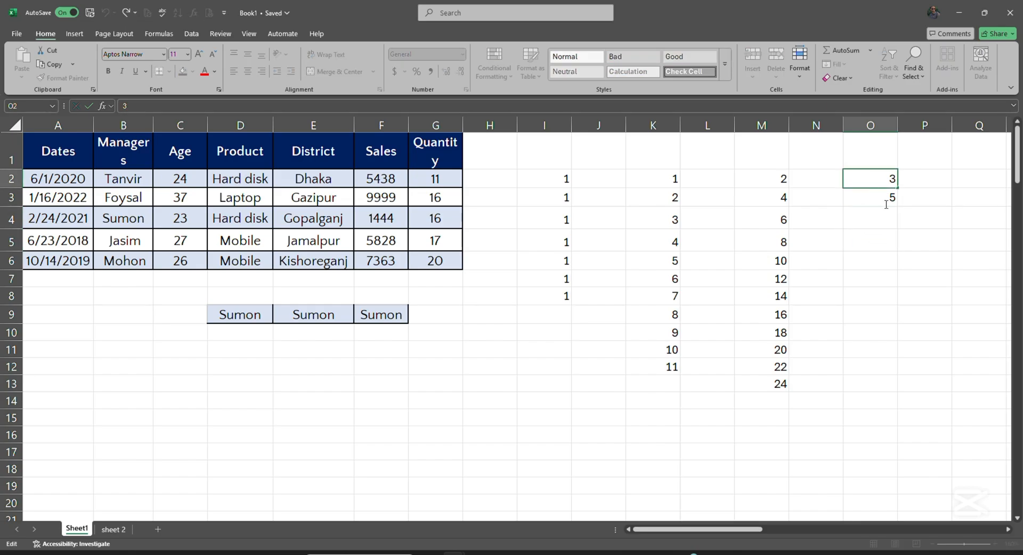
left_click(872, 259)
left_click_drag(879, 202, 892, 384)
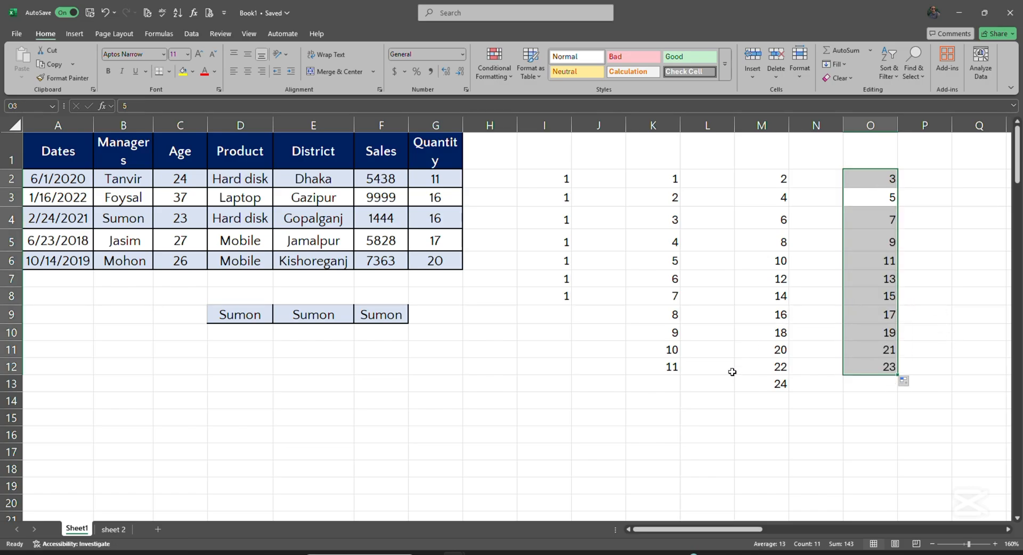
Enter 9 and 11 in H8:H9 and extend the series by twos to H15
left_click(506, 299)
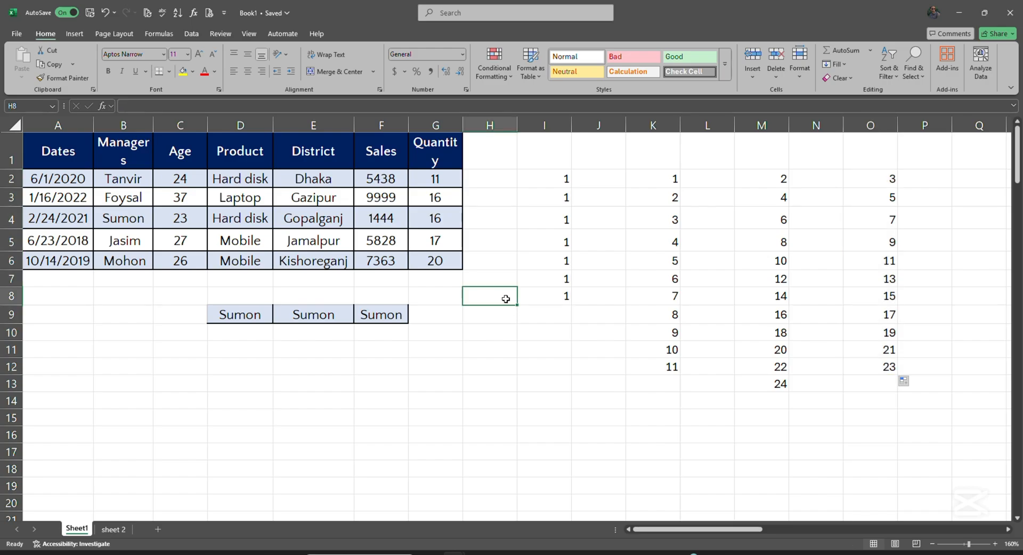
type("9")
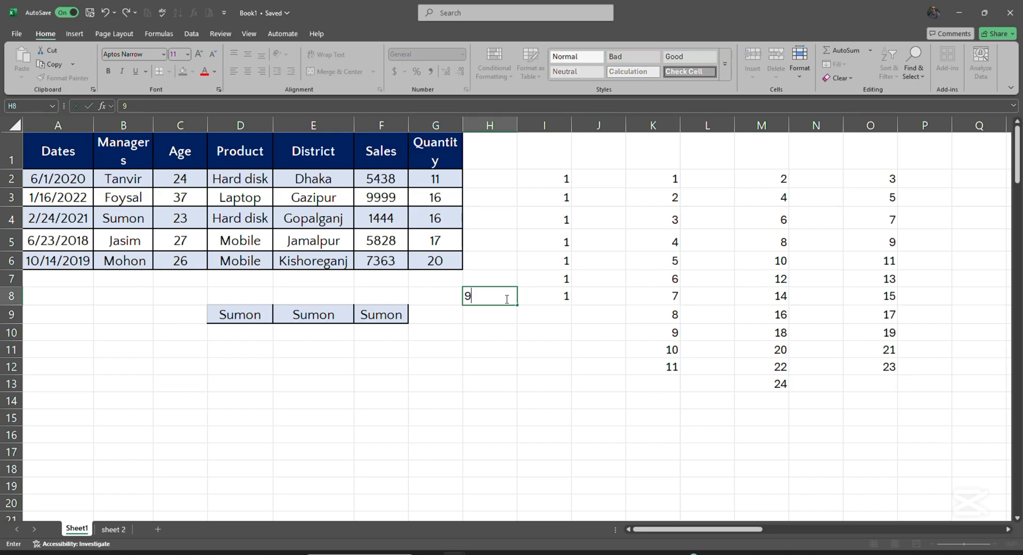
left_click(477, 316)
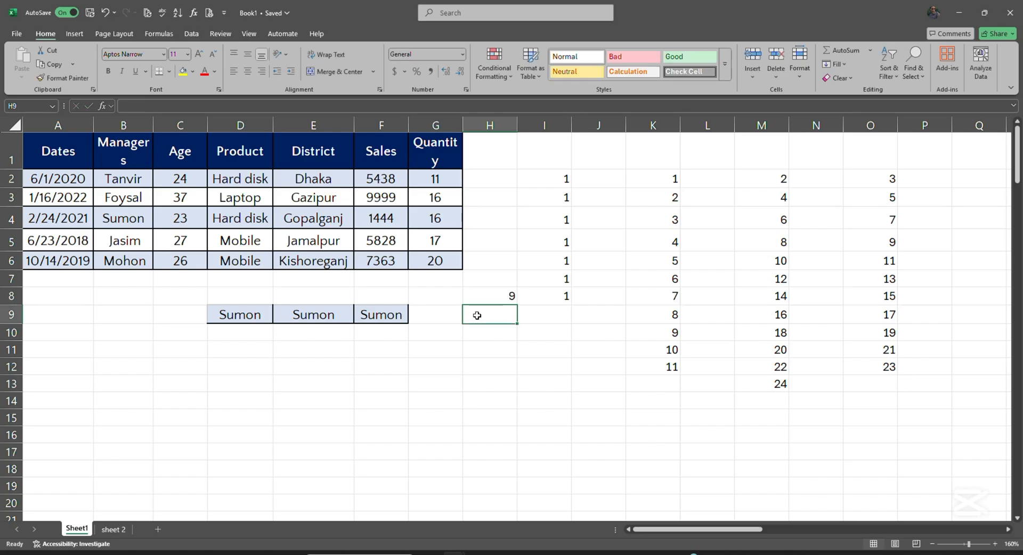
type("11")
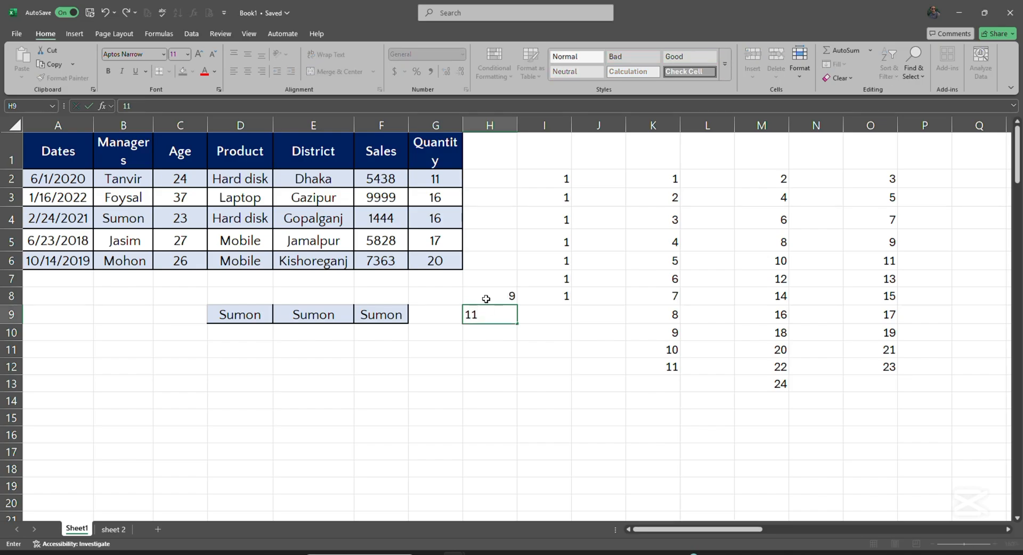
left_click(485, 295)
key("F2")
left_click_drag(483, 311, 482, 299)
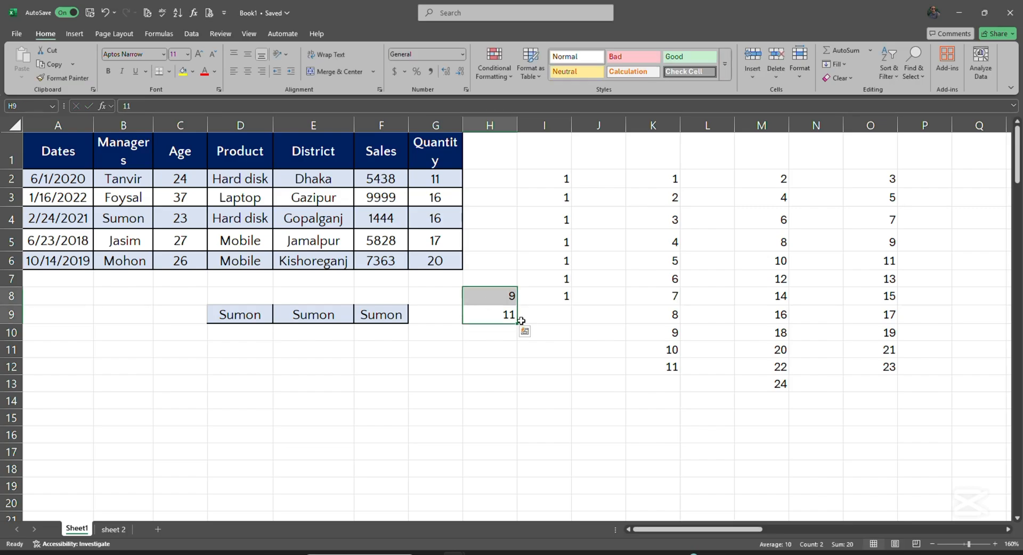
left_click_drag(520, 321, 507, 430)
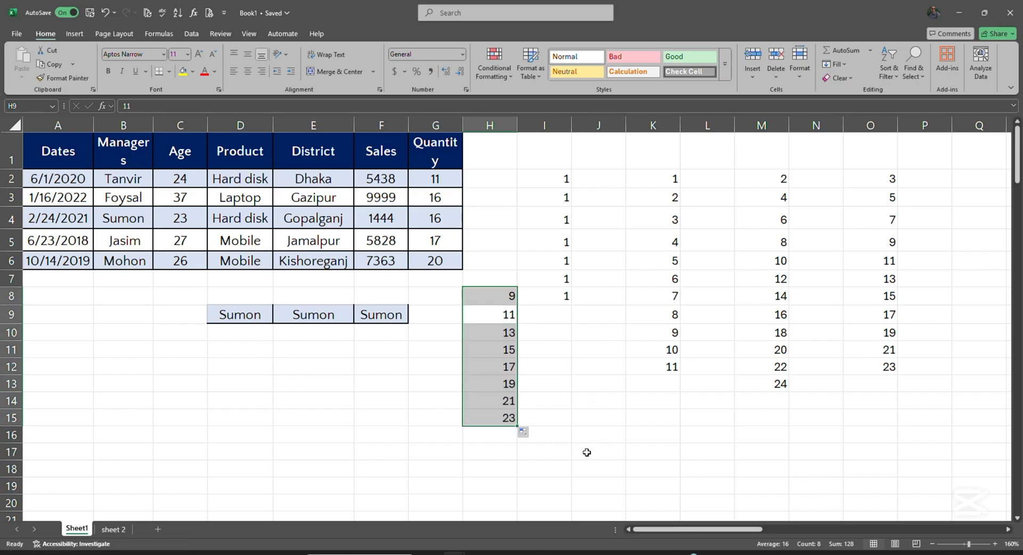
Type January in J2 and AutoFill the months down to J16, ending at March
left_click(610, 182)
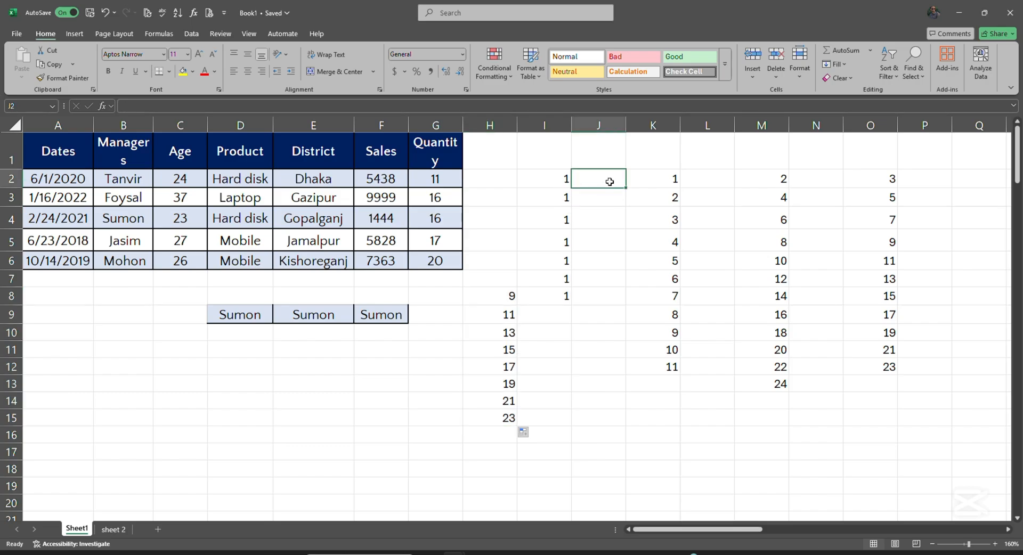
type("Jan")
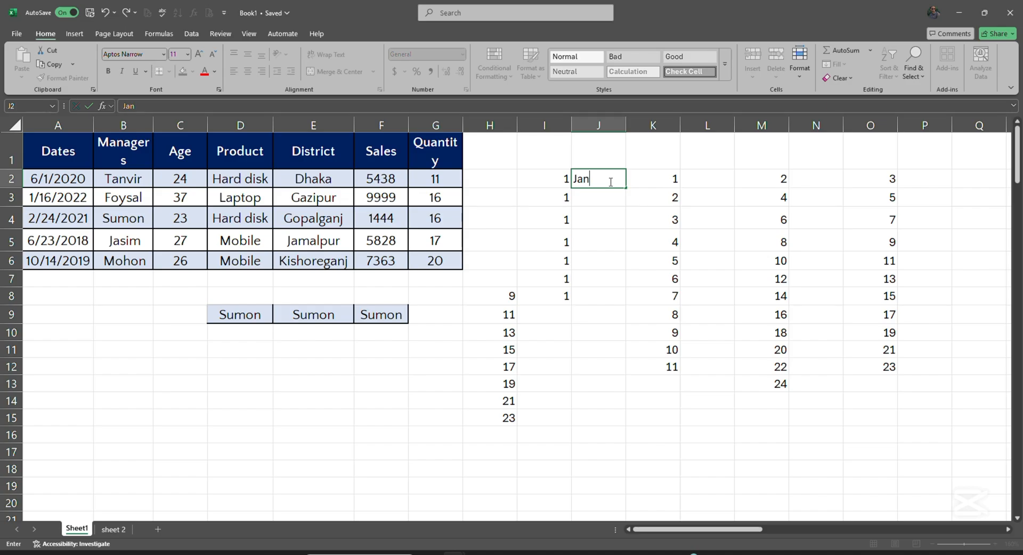
type("uary")
left_click_drag(629, 190, 600, 462)
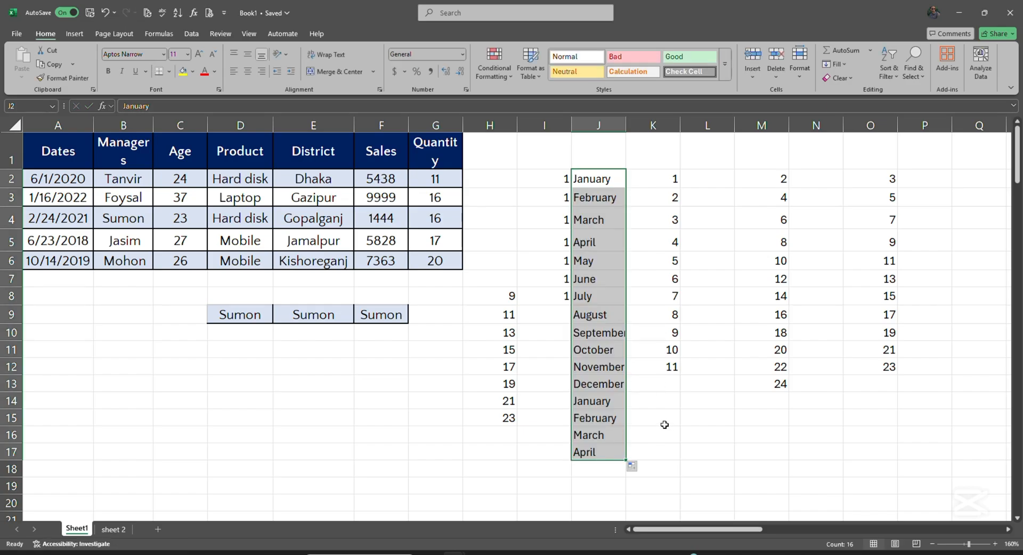
left_click(597, 404)
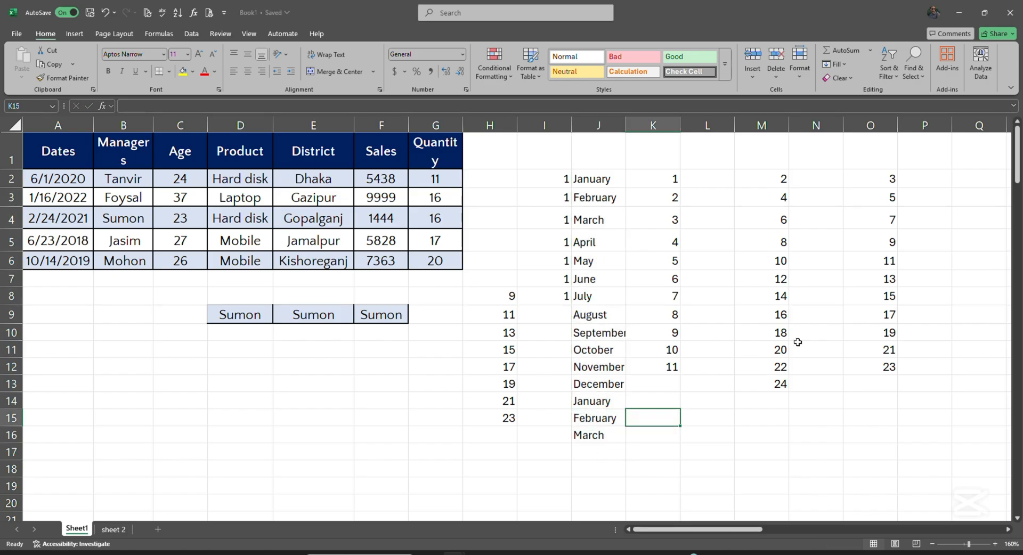
Type Saturday in L3 and AutoFill weekdays down to L12, ending on Monday
left_click(719, 192)
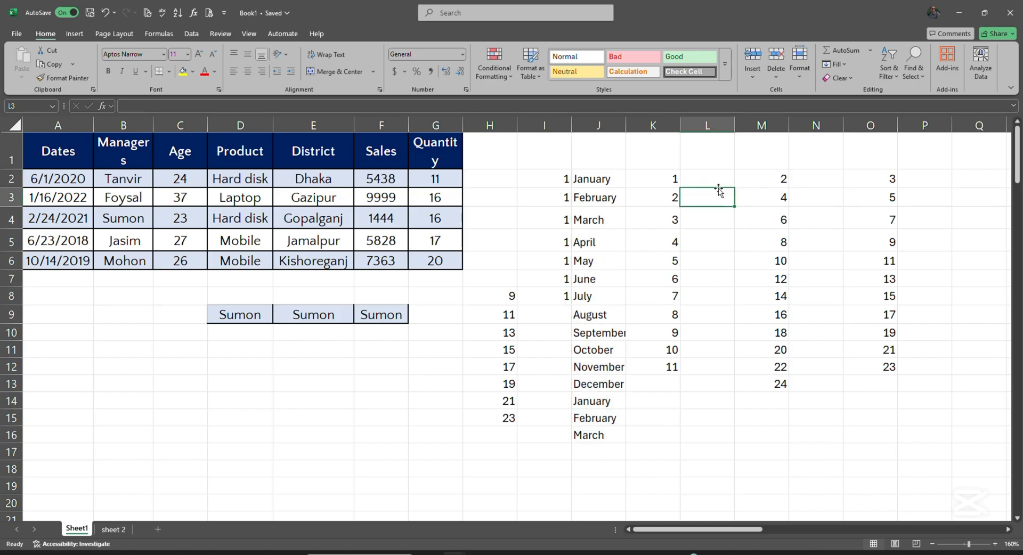
type("sa")
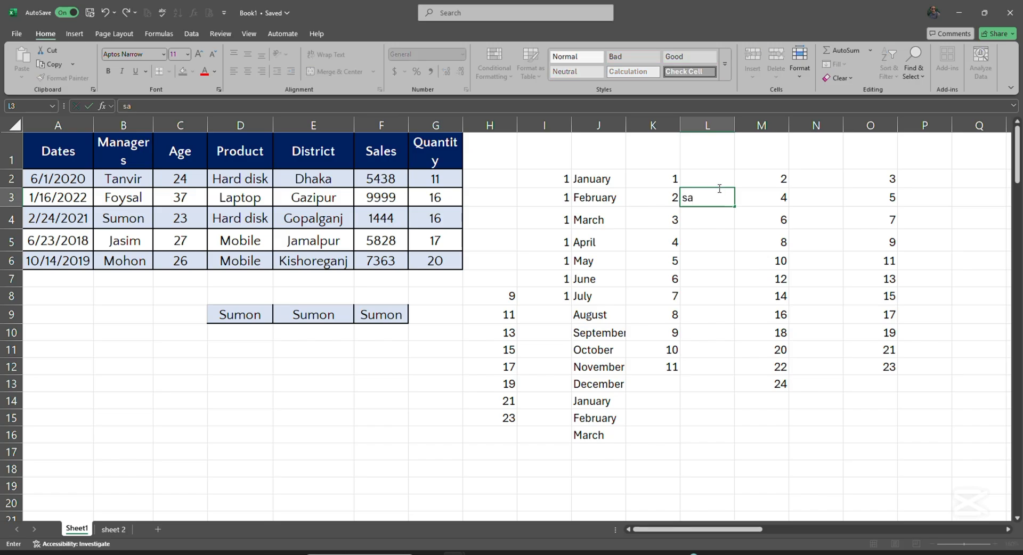
type("turday")
left_click_drag(734, 205, 730, 377)
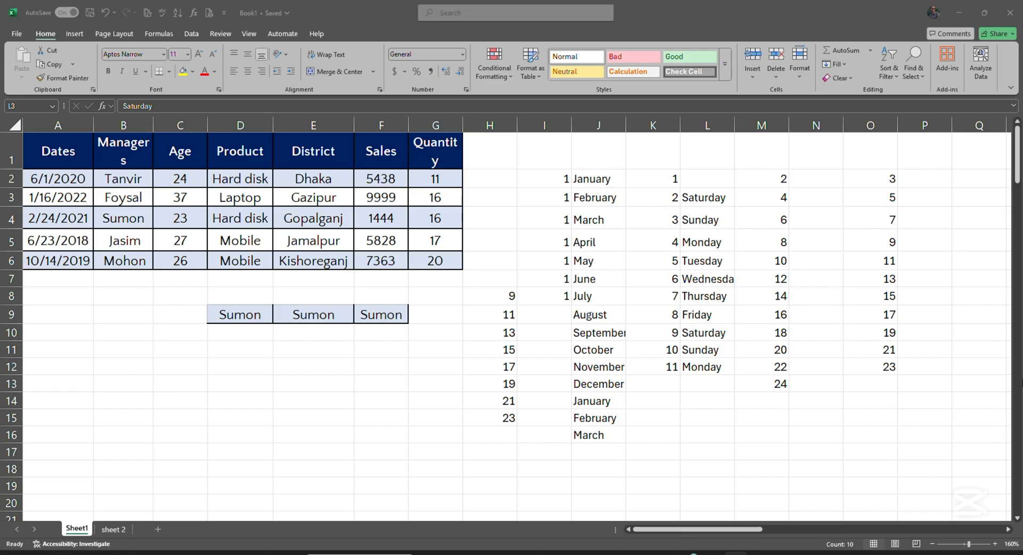
scroll(512, 320, "down", 1)
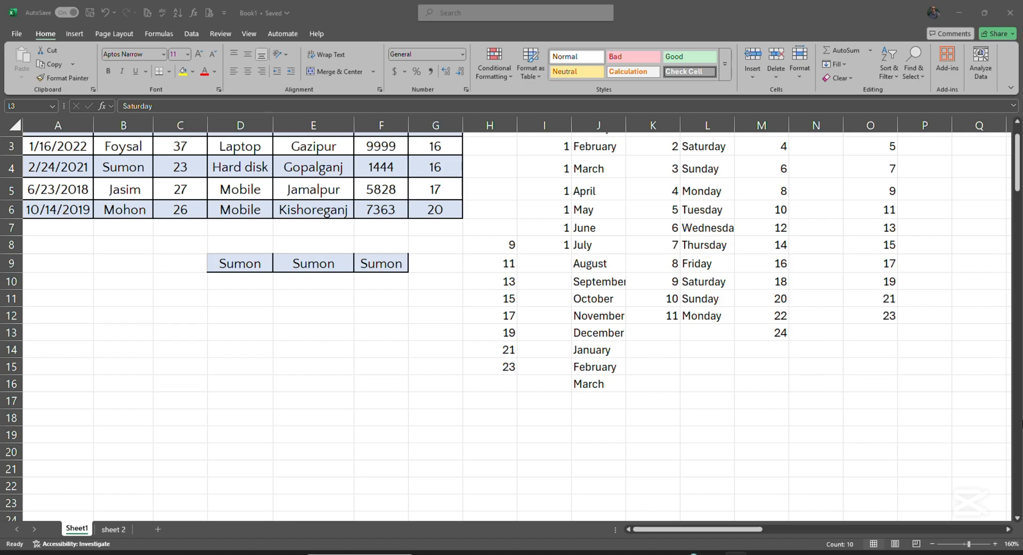